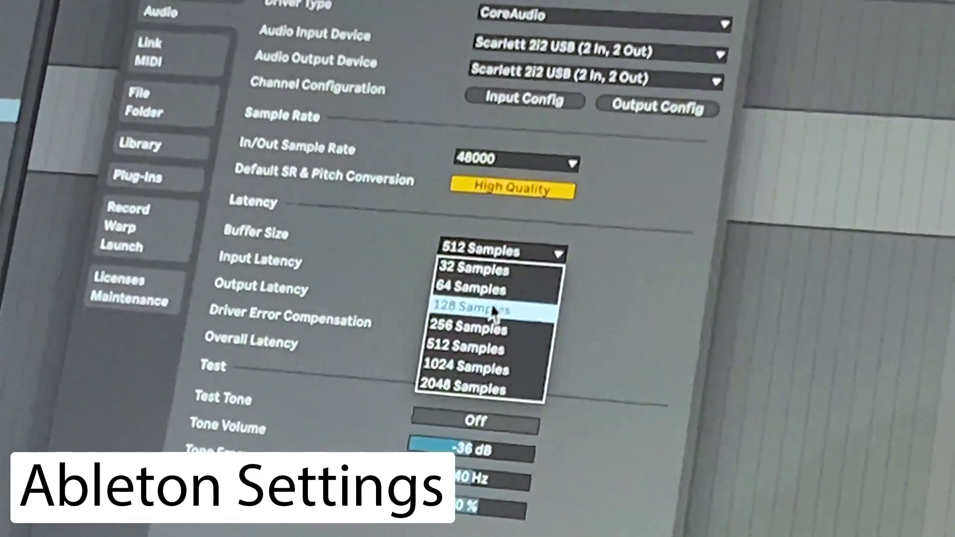
Step: Set the audio buffer size to 128 samples
{"action": "left_click", "coordinate": [492, 309]}
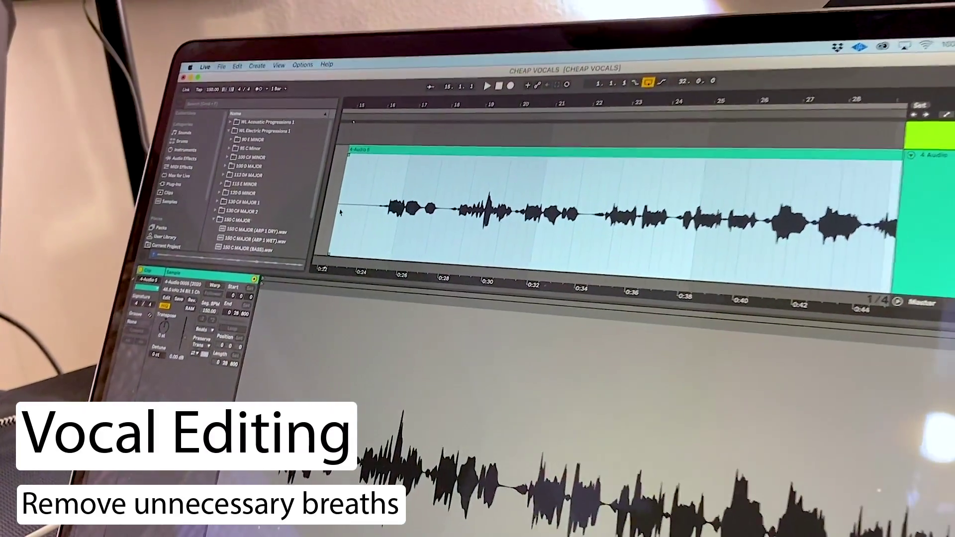
Step: Trim the breath off the vocal clip's start, lengthen the fade-in and play it back
{"action": "scroll", "coordinate": [340, 213], "scroll_direction": "up", "scroll_amount": 5}
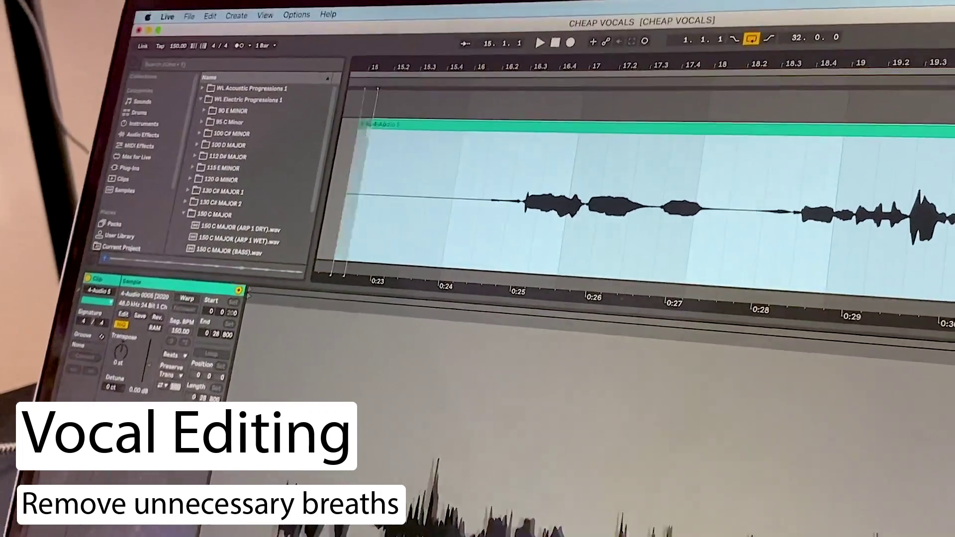
{"action": "left_click_drag", "start_coordinate": [379, 167], "coordinate": [442, 168]}
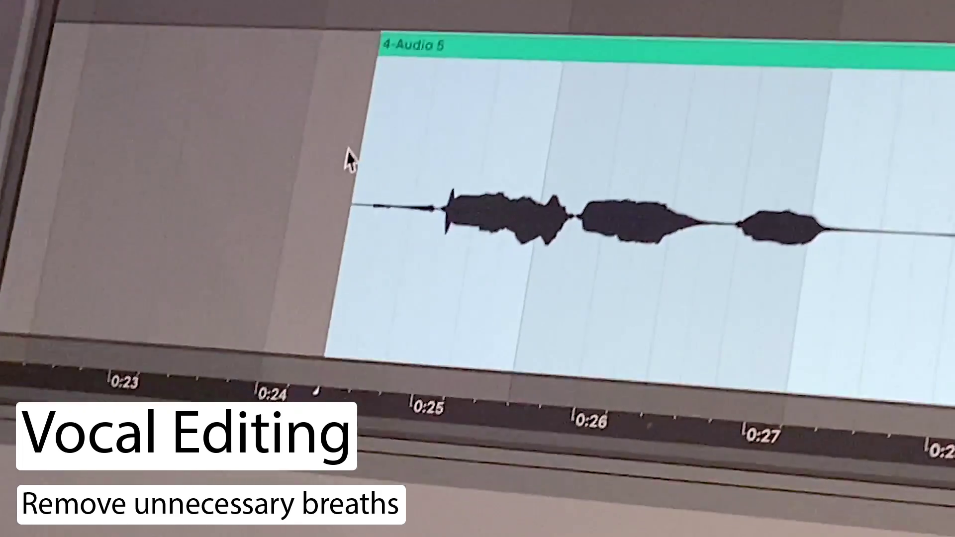
{"action": "left_click", "coordinate": [407, 211]}
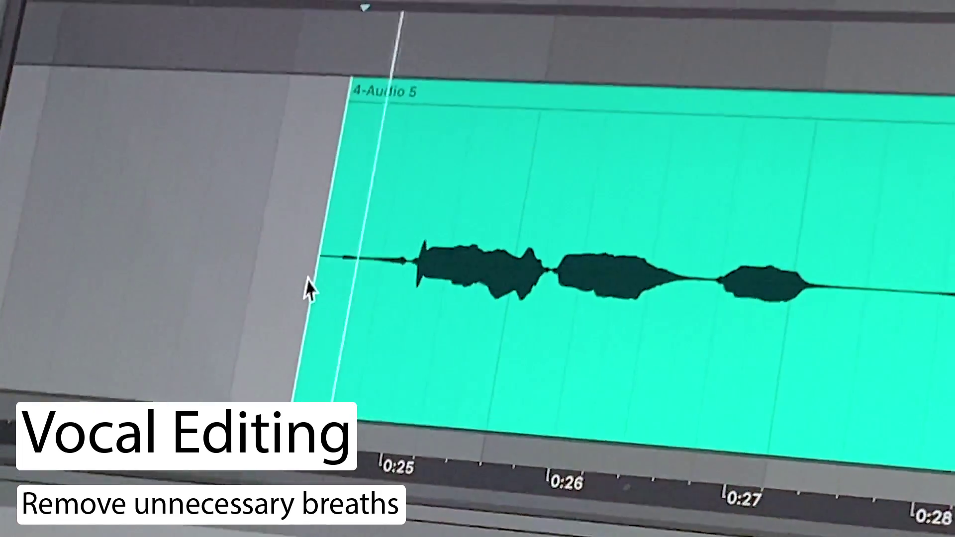
{"action": "left_click", "coordinate": [358, 92]}
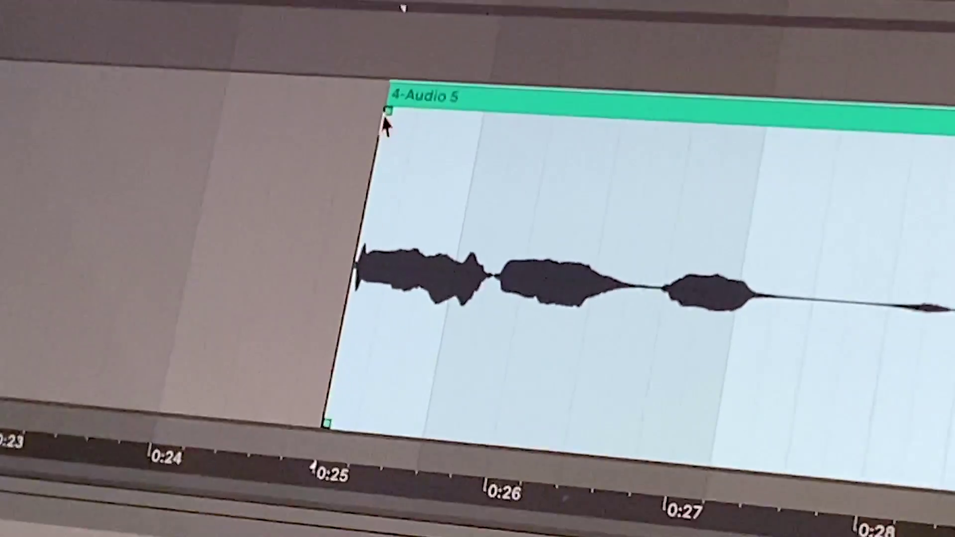
{"action": "left_click_drag", "start_coordinate": [405, 162], "coordinate": [413, 162]}
{"action": "left_click", "coordinate": [377, 172]}
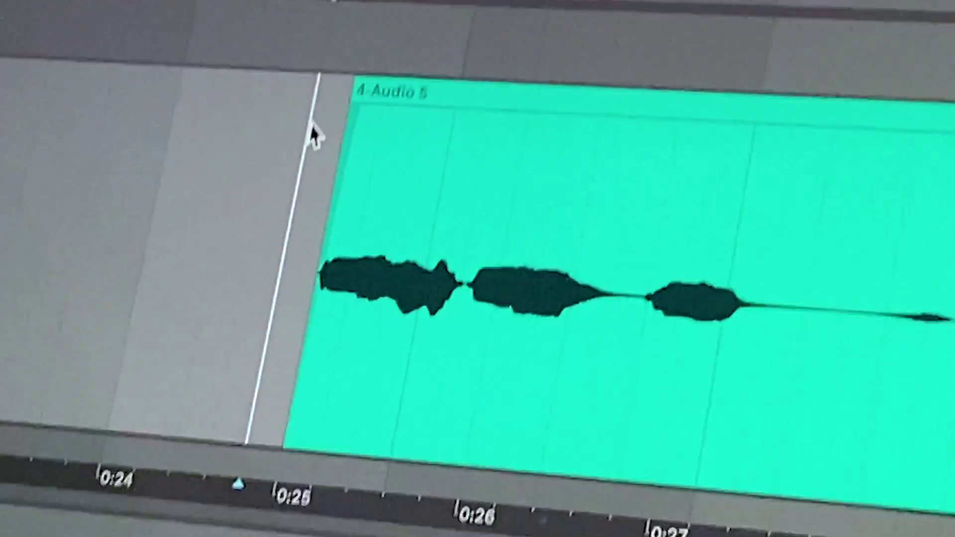
{"action": "scroll", "coordinate": [287, 154], "scroll_direction": "up", "scroll_amount": 5}
{"action": "key", "text": "space"}
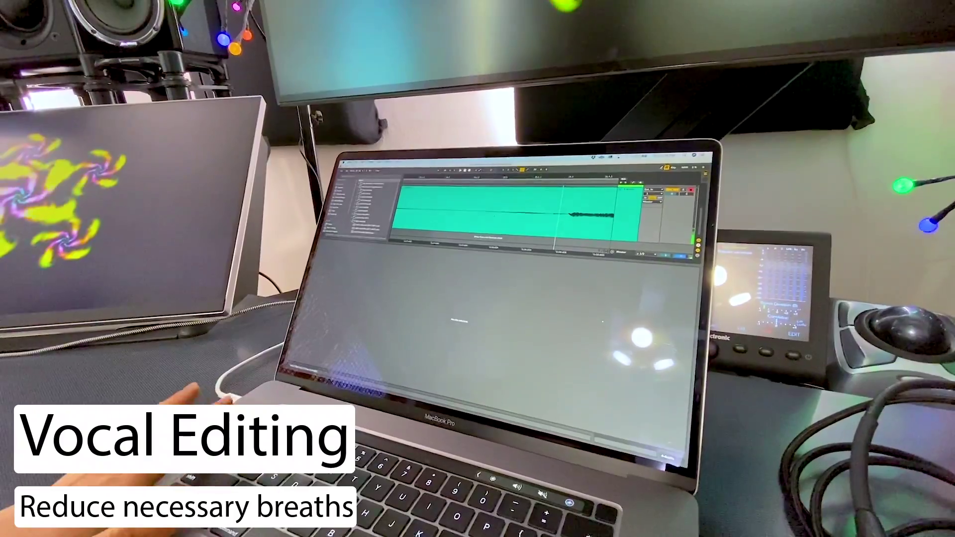
{"action": "key", "text": "space"}
Step: Isolate the remaining breath in 4-Audio 5 as its own clip and audition it
{"action": "left_click", "coordinate": [440, 199]}
{"action": "left_click_drag", "start_coordinate": [463, 201], "coordinate": [564, 194]}
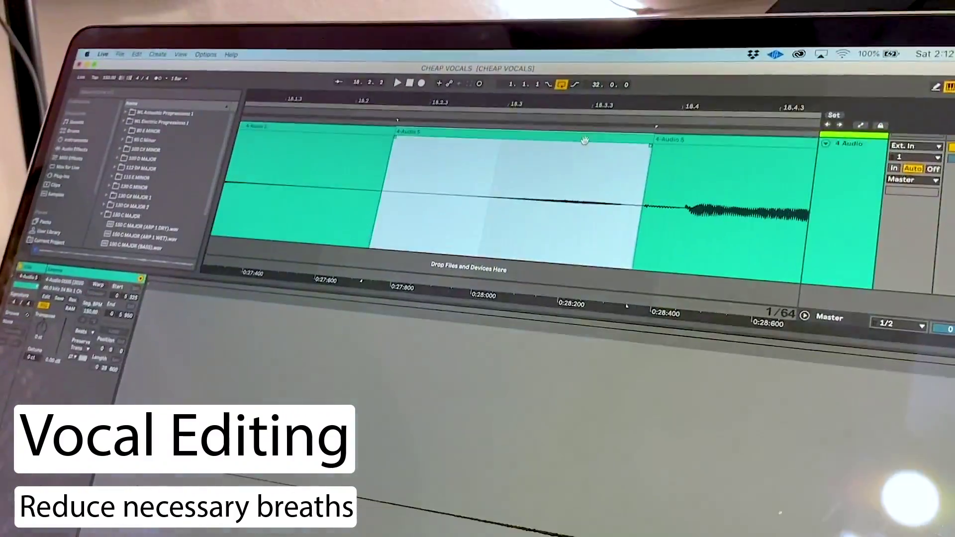
{"action": "double_click", "coordinate": [560, 138]}
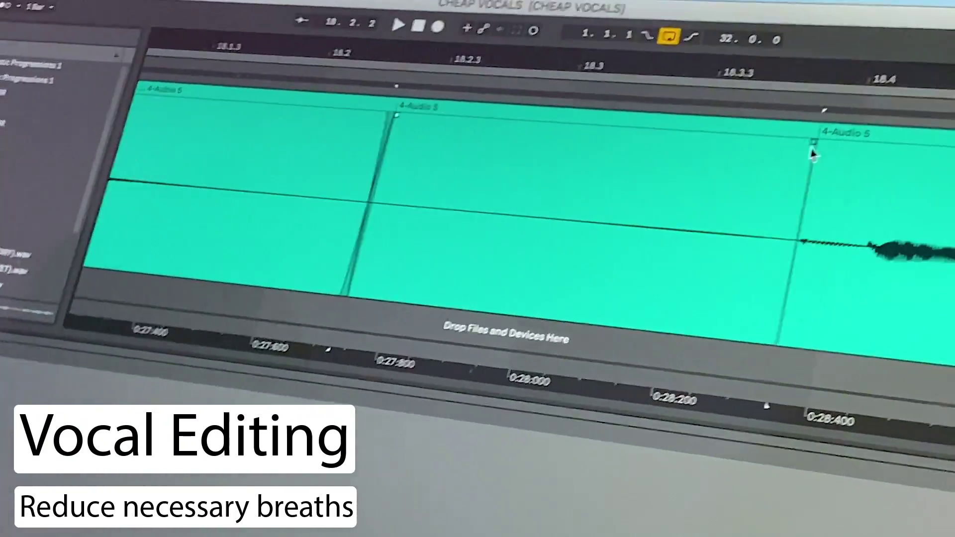
{"action": "key", "text": "space"}
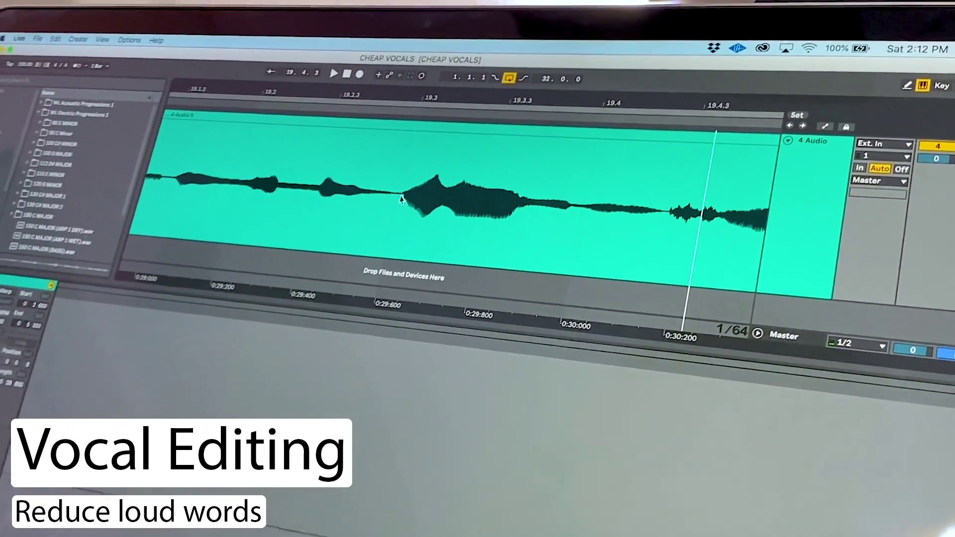
Step: Split the loud word in the vocal into its own clip
{"action": "left_click_drag", "start_coordinate": [399, 201], "coordinate": [568, 219]}
{"action": "key", "text": "super+e"}
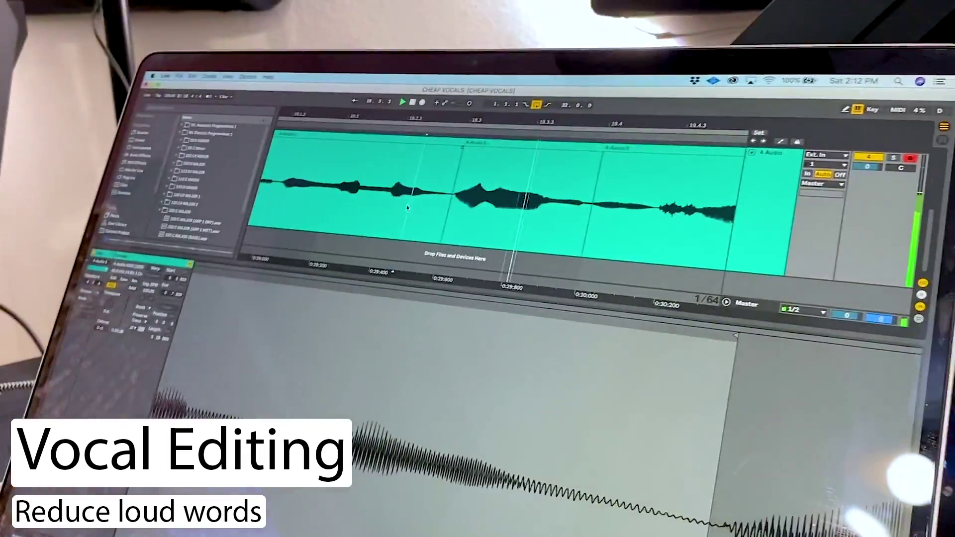
{"action": "key", "text": "space"}
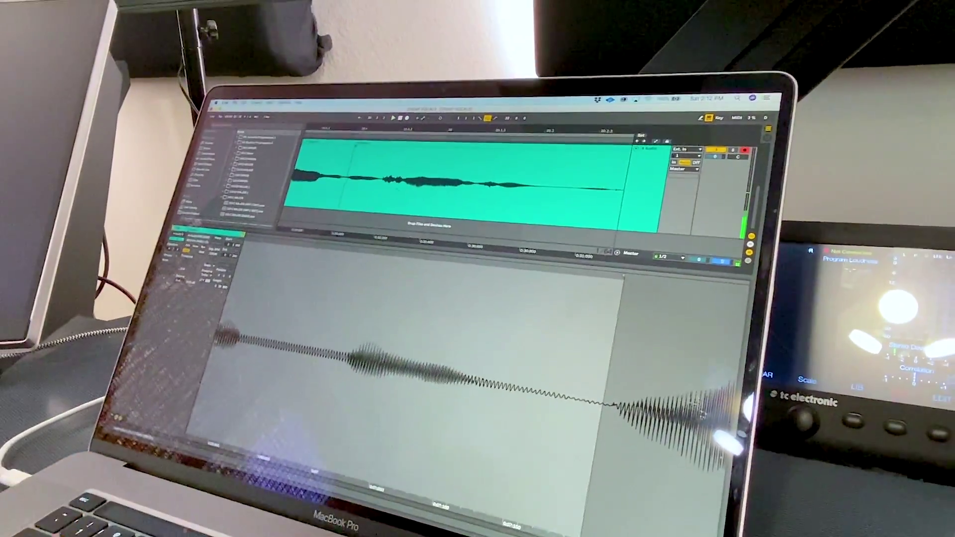
Step: Select the harsh sound before the loud word and play back the edited vocal
{"action": "left_click_drag", "start_coordinate": [338, 198], "coordinate": [356, 200]}
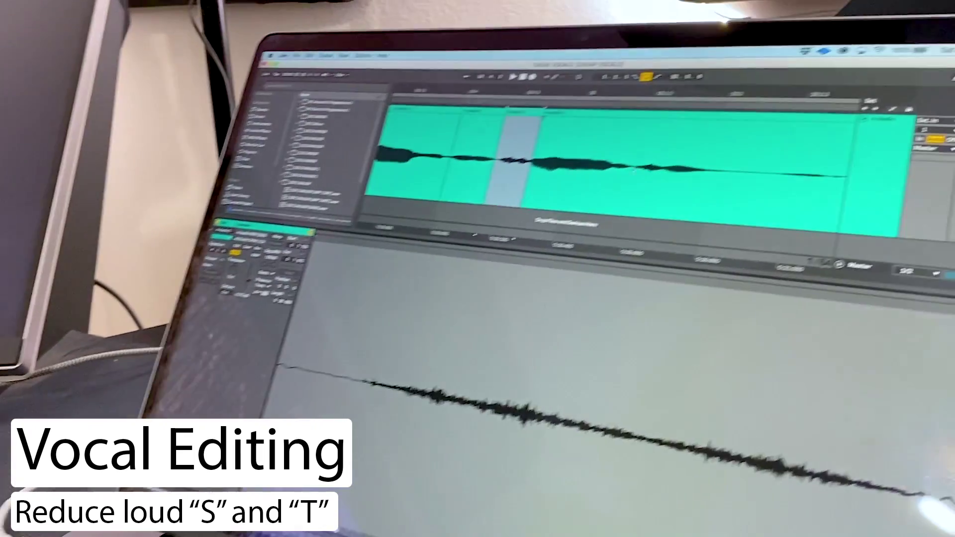
{"action": "left_click", "coordinate": [634, 171]}
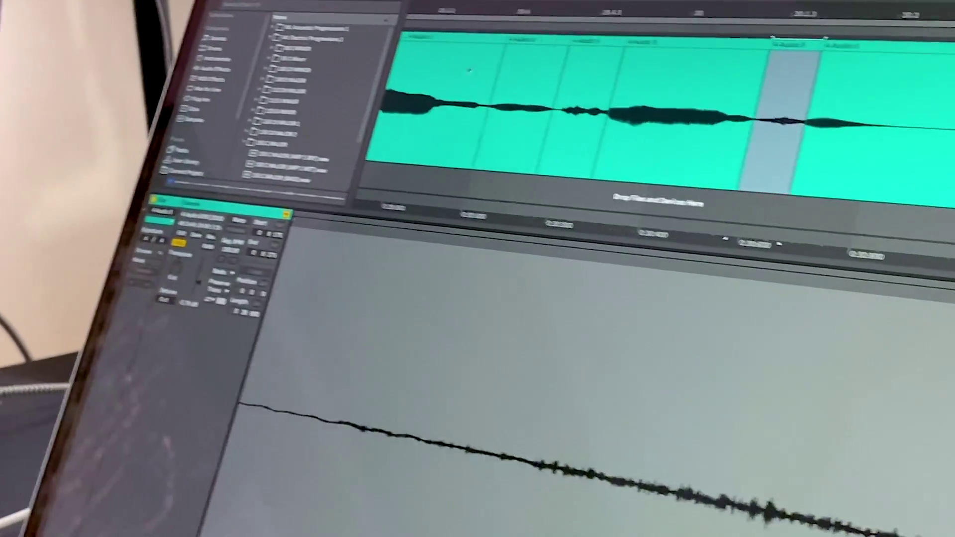
{"action": "left_click", "coordinate": [280, 124]}
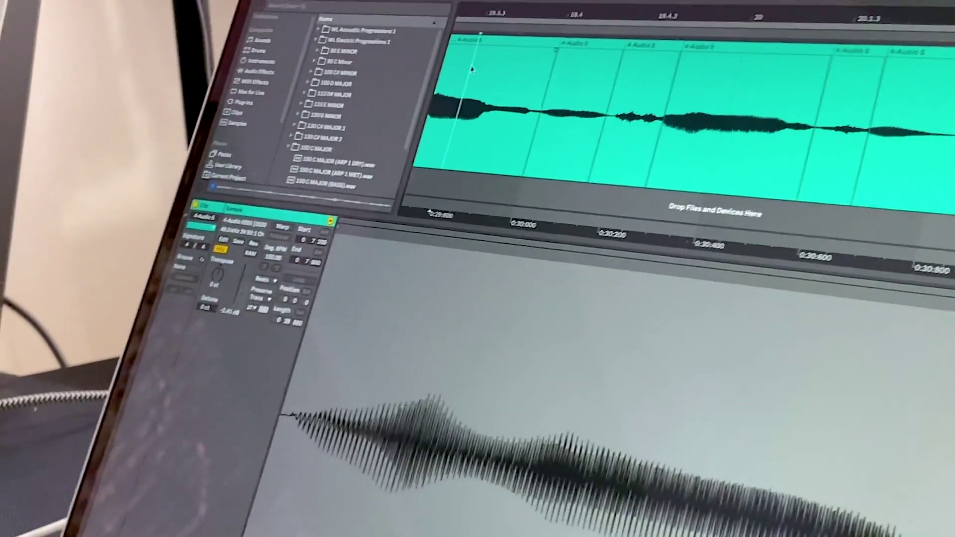
{"action": "key", "text": "space"}
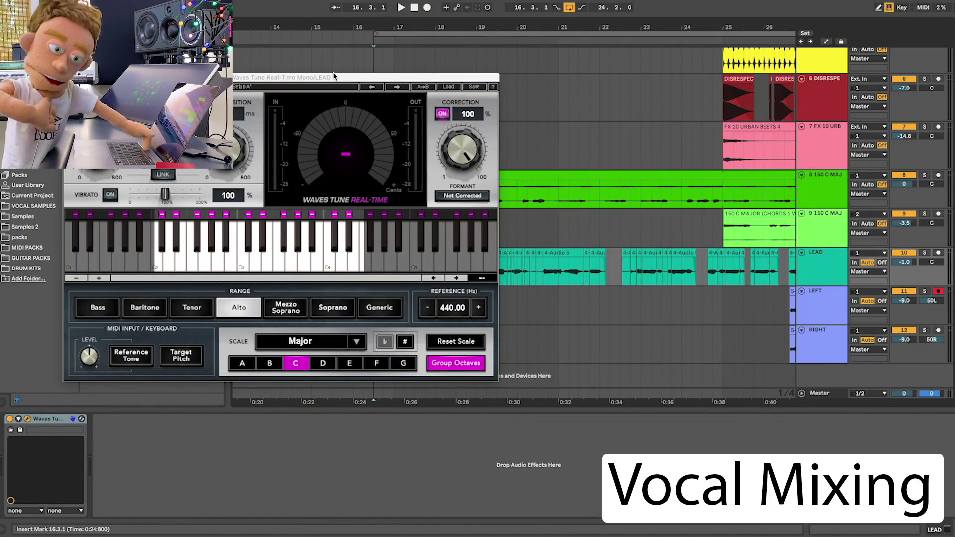
Step: Audition the Alto, C Major tuned lead vocal and bring back the Waves Tune window
{"action": "left_click_drag", "start_coordinate": [334, 76], "coordinate": [732, 90]}
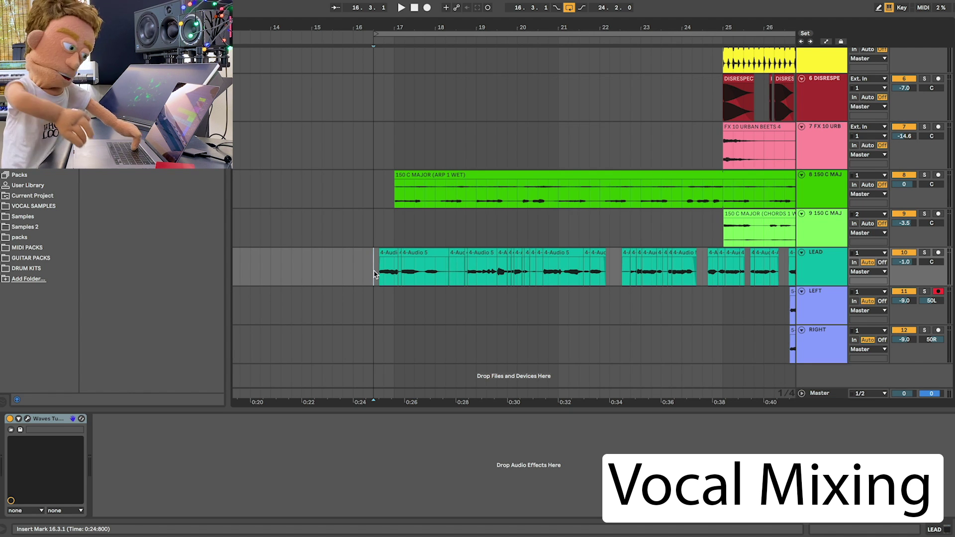
{"action": "key", "text": "space"}
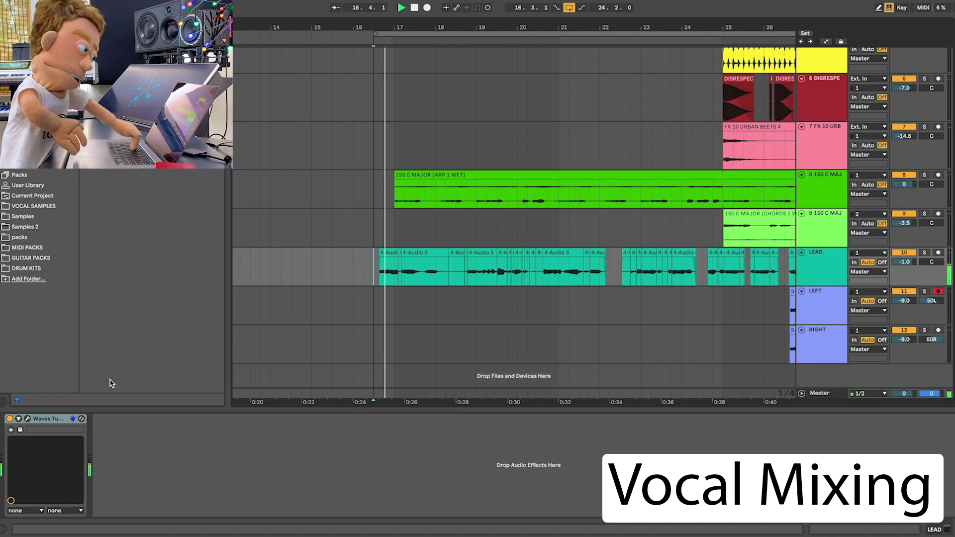
{"action": "left_click", "coordinate": [28, 420]}
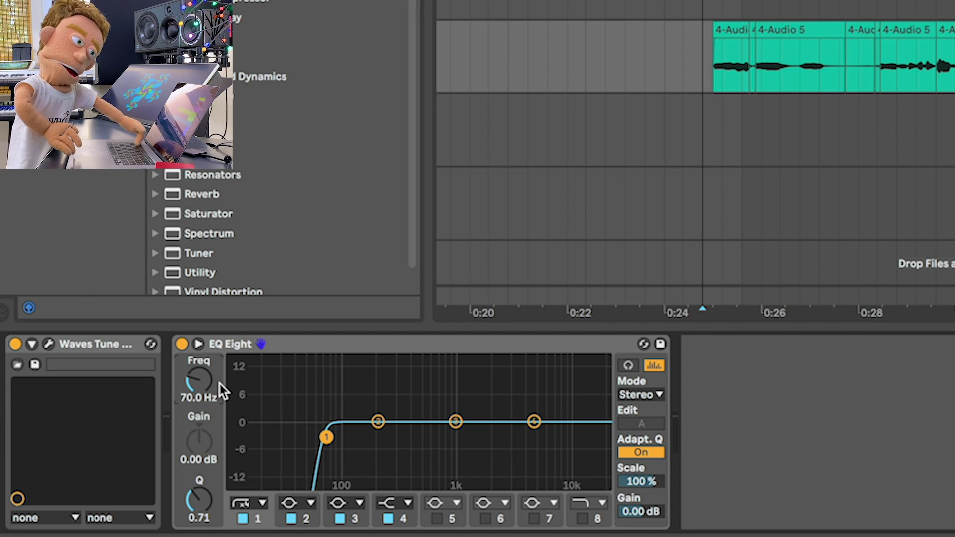
Step: Duplicate EQ Eight and set the copy's band 1 to a -3 dB dip at 3 kHz, Q 1.5
{"action": "left_click", "coordinate": [246, 503]}
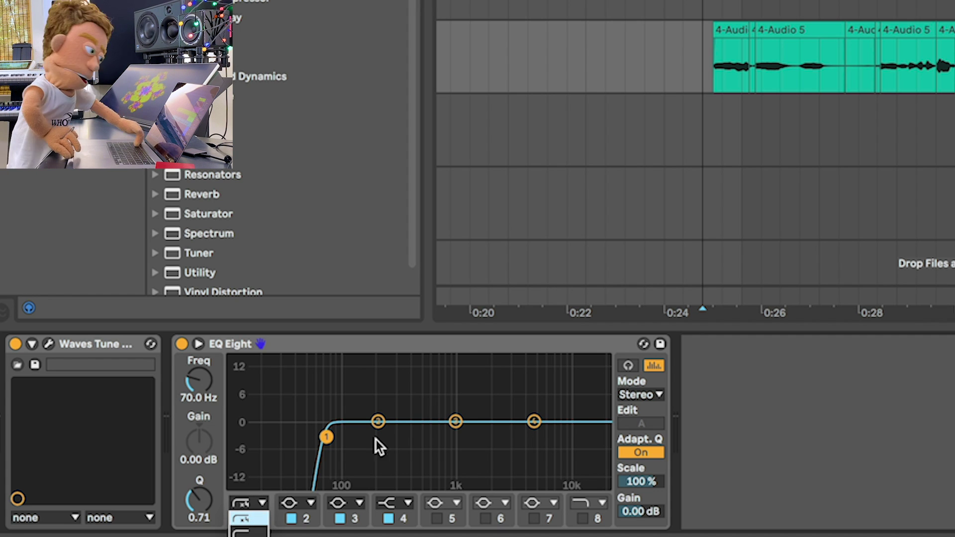
{"action": "left_click", "coordinate": [486, 345]}
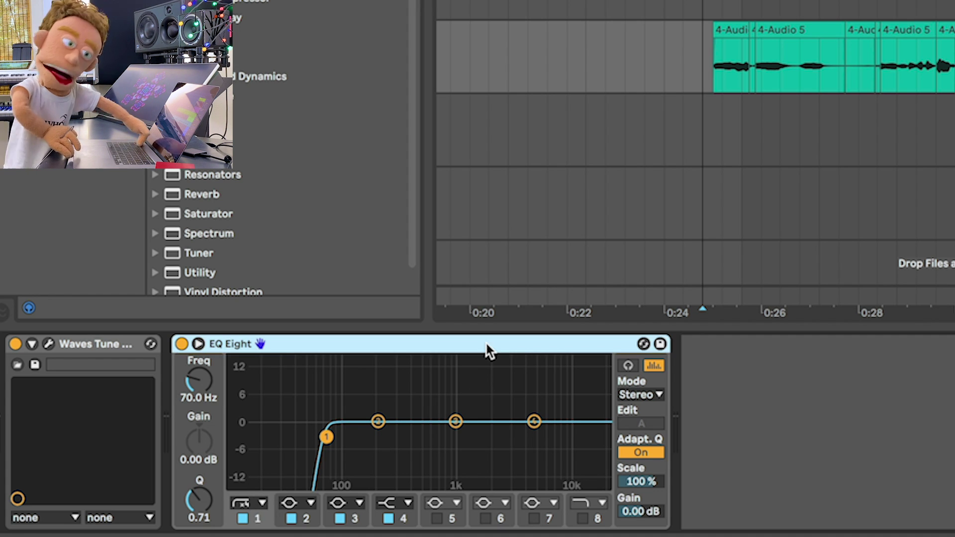
{"action": "key", "text": "super+d"}
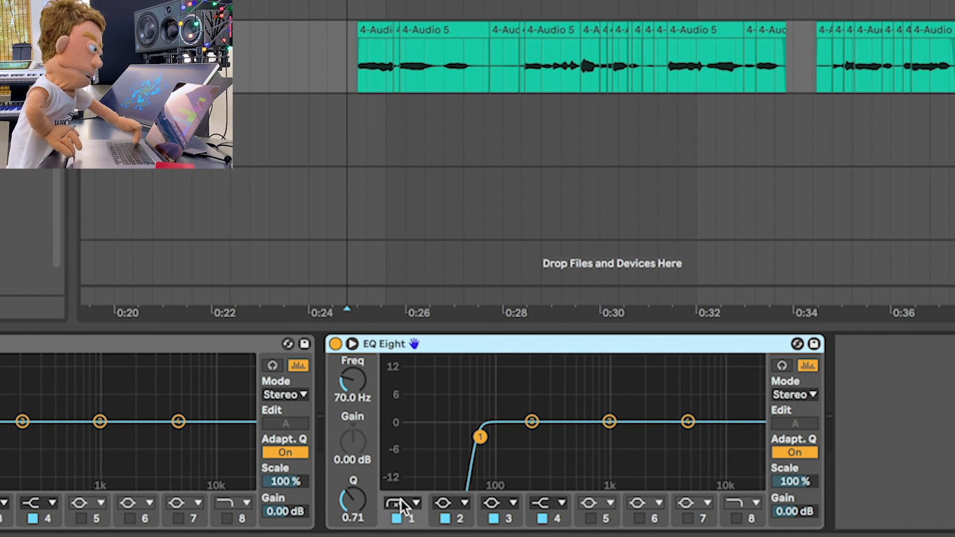
{"action": "left_click", "coordinate": [401, 504]}
{"action": "left_click", "coordinate": [400, 521]}
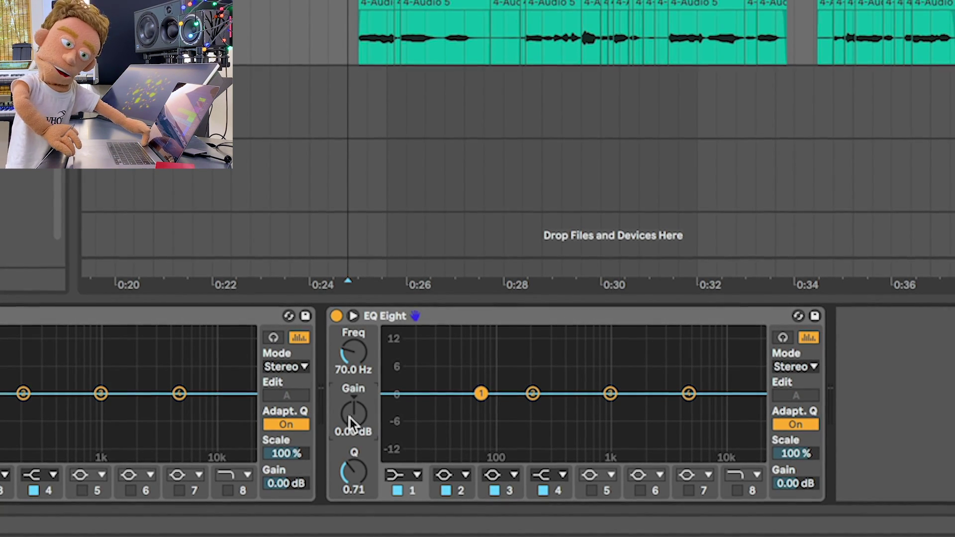
{"action": "left_click_drag", "start_coordinate": [350, 418], "coordinate": [350, 419]}
{"action": "left_click_drag", "start_coordinate": [361, 473], "coordinate": [361, 453]}
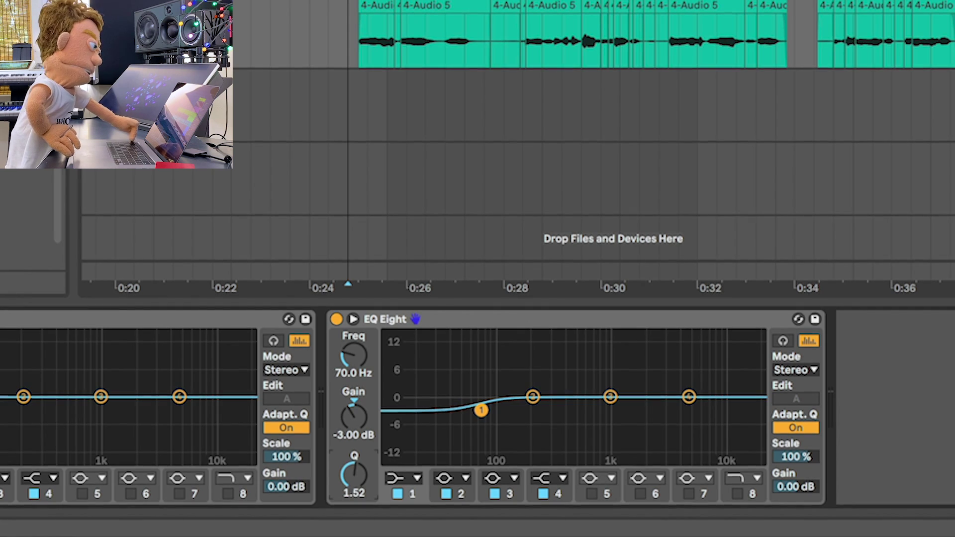
{"action": "type", "text": "1.5"}
{"action": "key", "text": "Return"}
{"action": "left_click", "coordinate": [355, 357]}
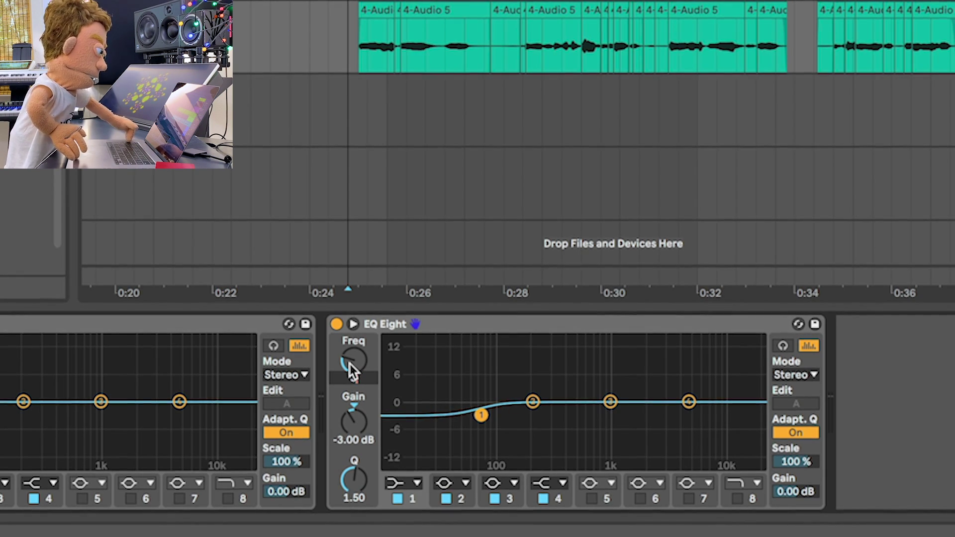
{"action": "left_click_drag", "start_coordinate": [351, 364], "coordinate": [351, 308]}
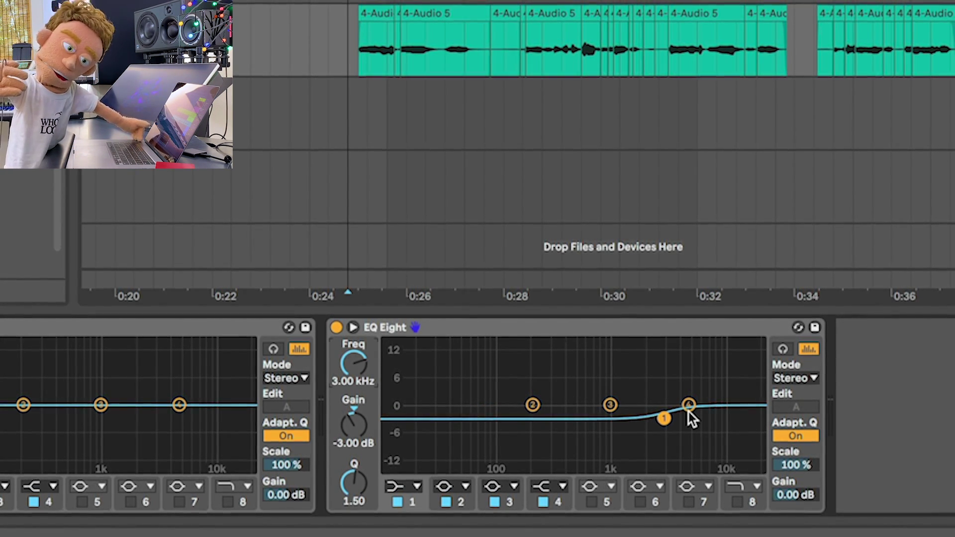
Step: Set the EQ output gain to 2 dB, A/B both EQs, and add RVox Mono after them
{"action": "left_click", "coordinate": [805, 499]}
{"action": "type", "text": "2"}
{"action": "key", "text": "Return"}
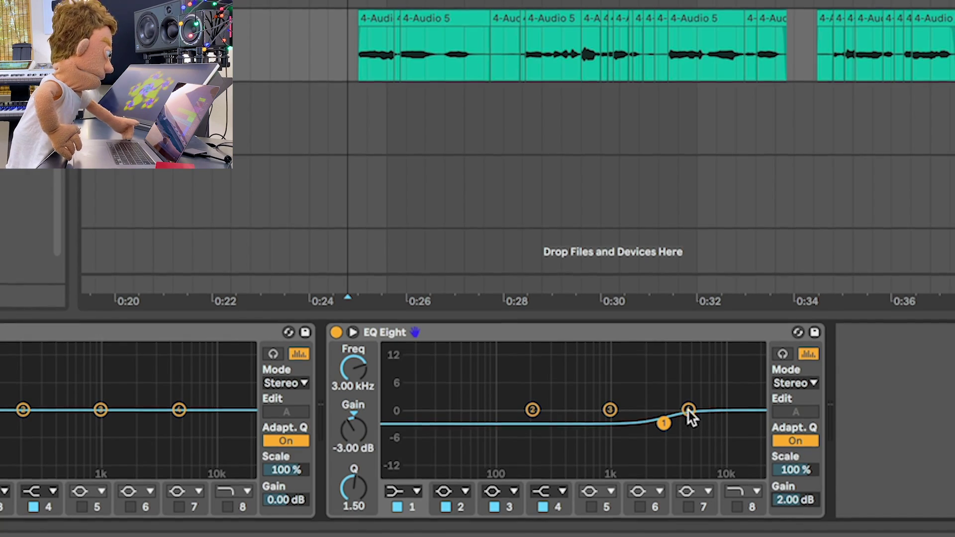
{"action": "key", "text": "space"}
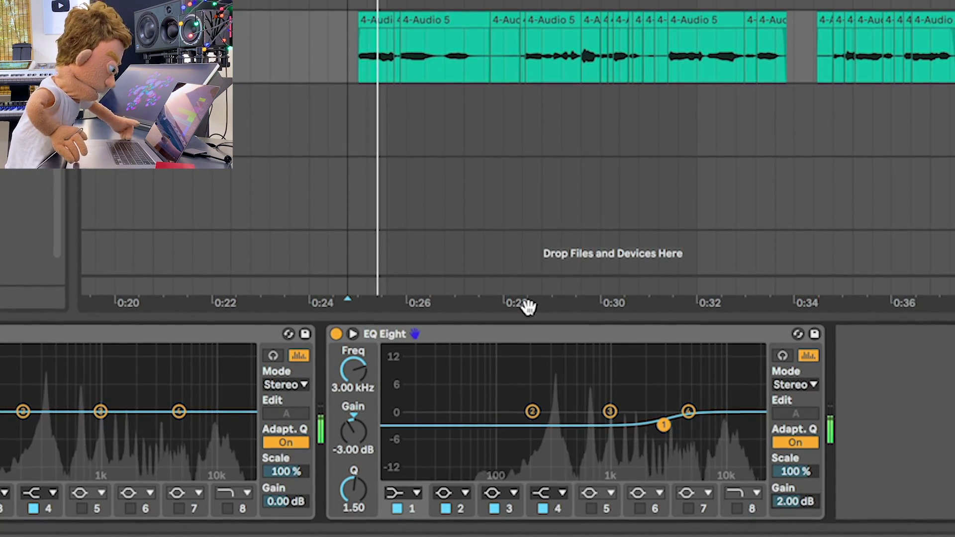
{"action": "left_click", "coordinate": [428, 334]}
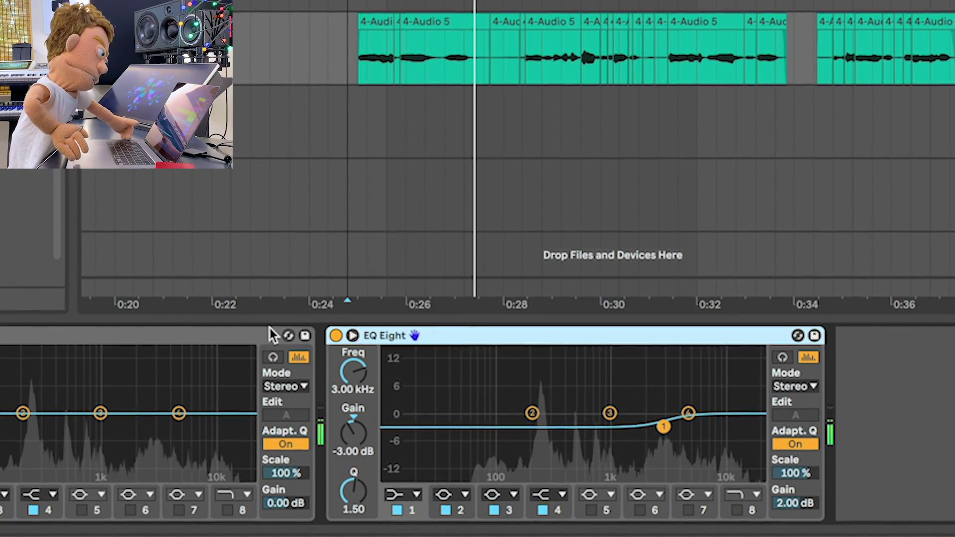
{"action": "left_click", "coordinate": [242, 332], "text": "shift"}
{"action": "key", "text": "0"}
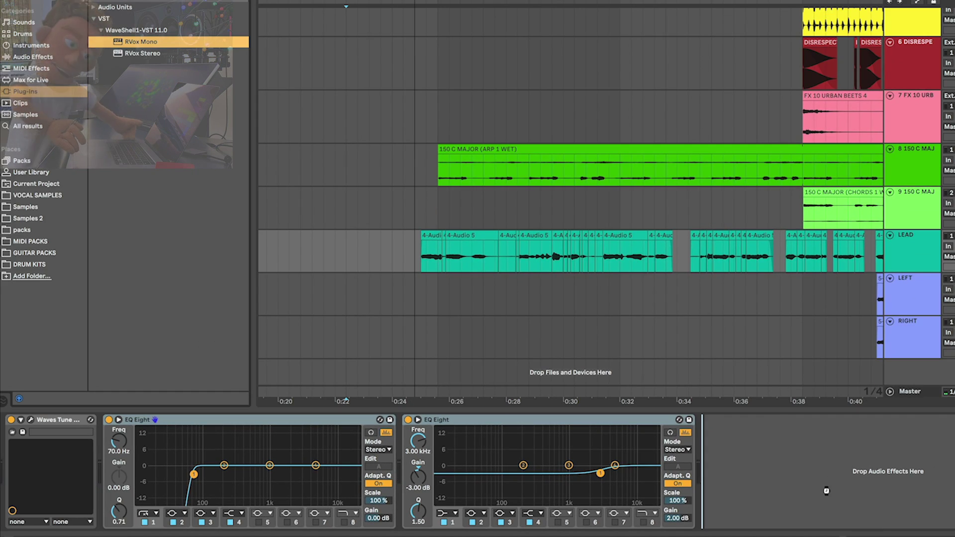
{"action": "left_click_drag", "start_coordinate": [826, 491], "coordinate": [828, 495]}
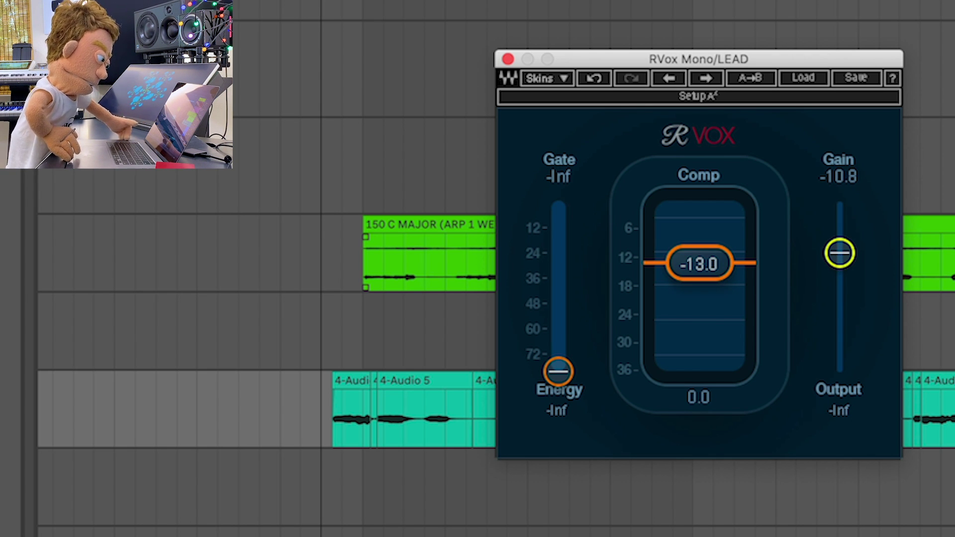
Step: Raise RVox Mono's gain to -9.8 while playing, and A/B it with bypass
{"action": "key", "text": "space"}
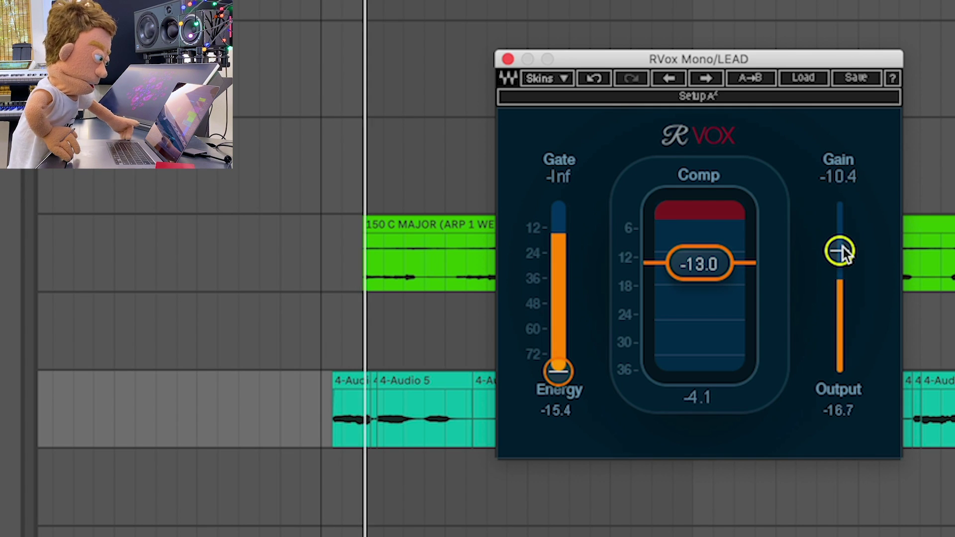
{"action": "left_click_drag", "start_coordinate": [843, 251], "coordinate": [840, 249]}
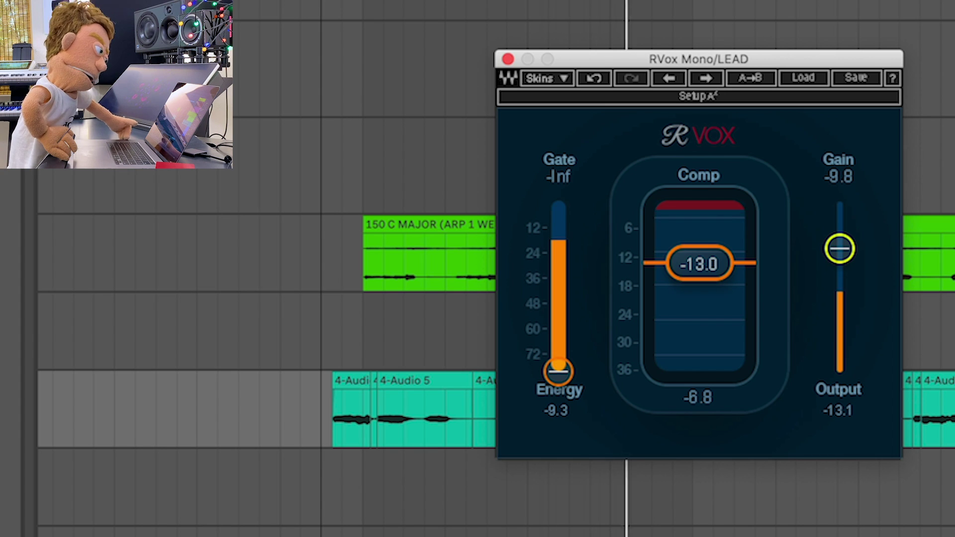
{"action": "key", "text": "0"}
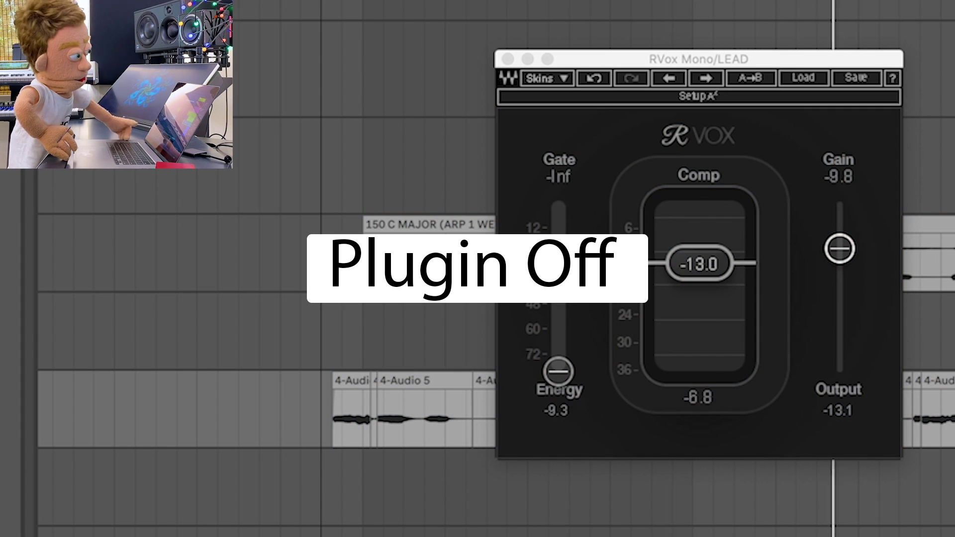
{"action": "key", "text": "0"}
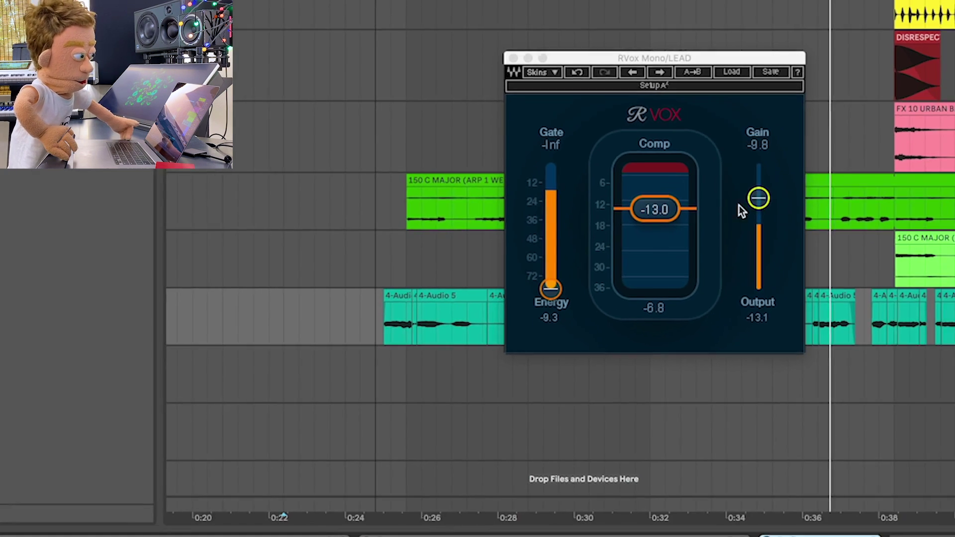
Step: Insert a Saturator with 5.50 dB drive and -5.00 dB output, then A/B it during playback
{"action": "left_click", "coordinate": [130, 326]}
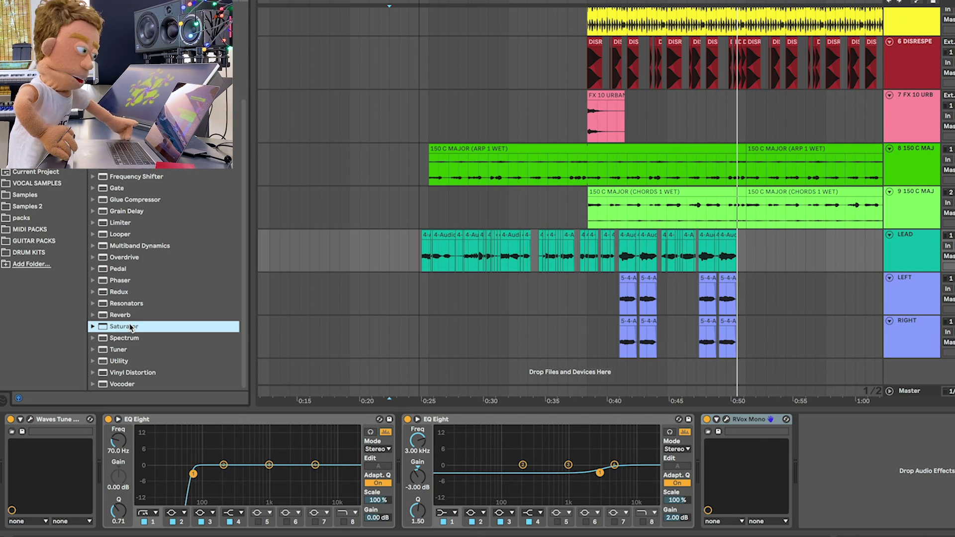
{"action": "left_click_drag", "start_coordinate": [122, 377], "coordinate": [661, 479]}
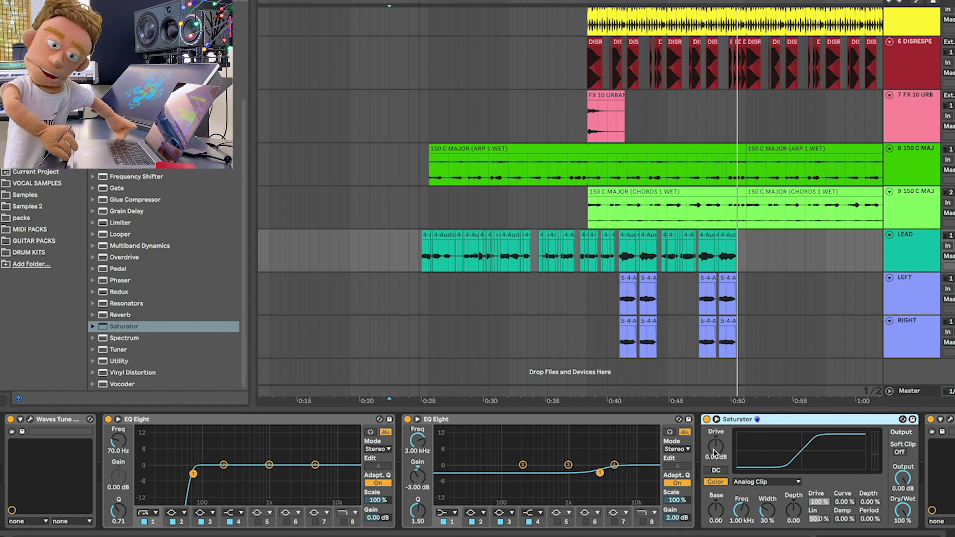
{"action": "left_click", "coordinate": [260, 483]}
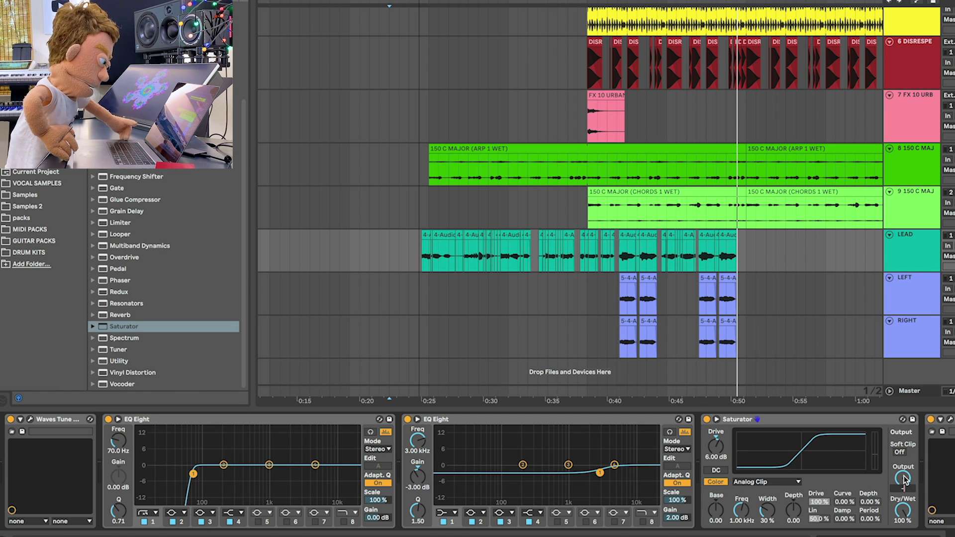
{"action": "key", "text": "Return"}
{"action": "key", "text": "space"}
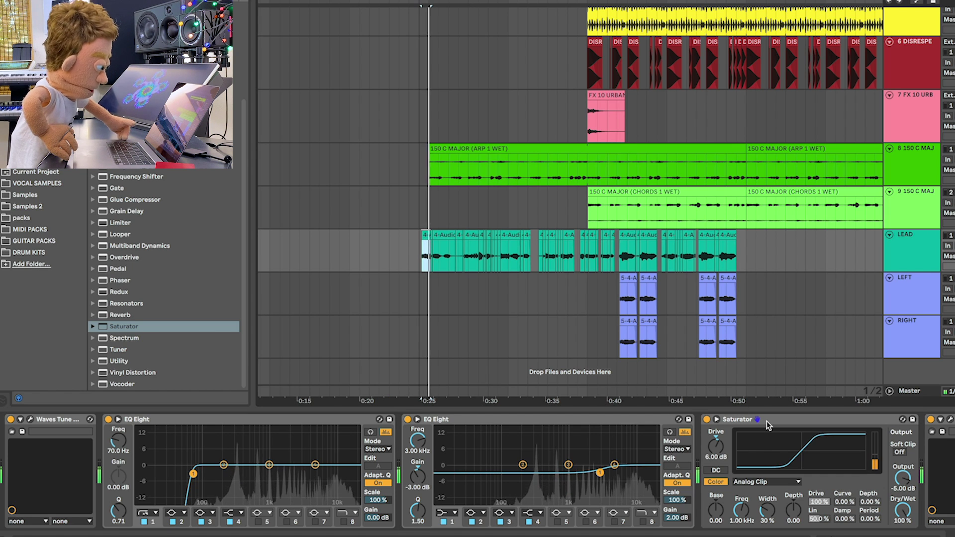
{"action": "left_click", "coordinate": [707, 420]}
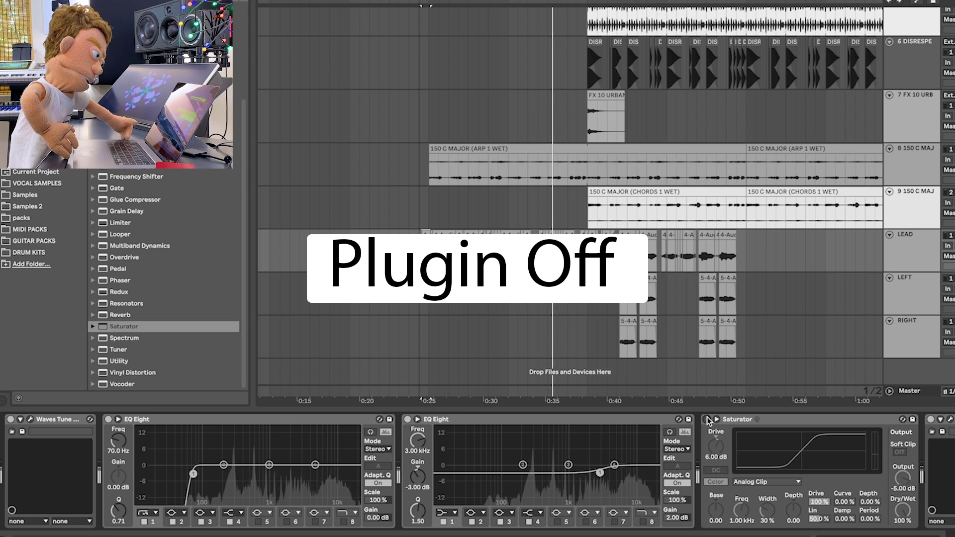
{"action": "left_click", "coordinate": [707, 419]}
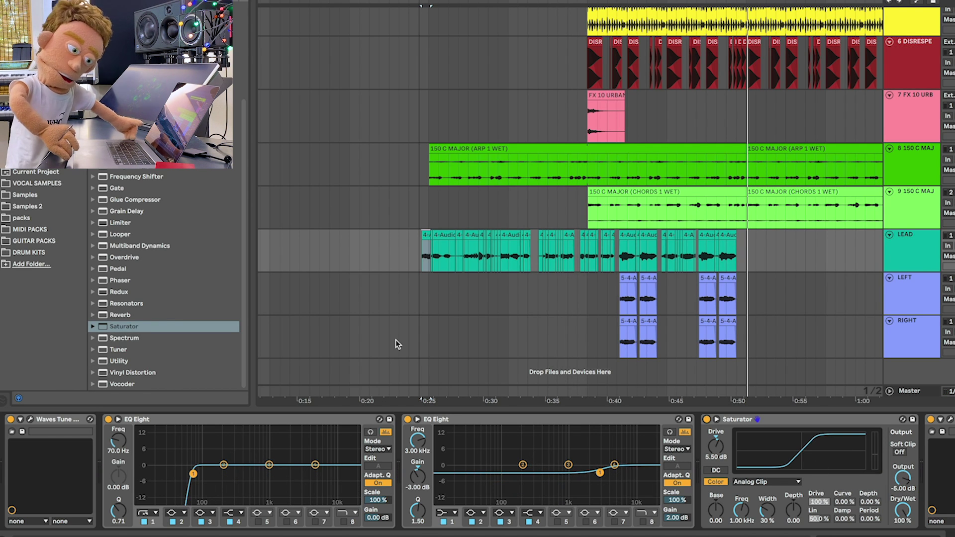
Step: Add the OTT preset from Multiband Dynamics to the end of the lead chain and audition it
{"action": "left_click", "coordinate": [92, 246]}
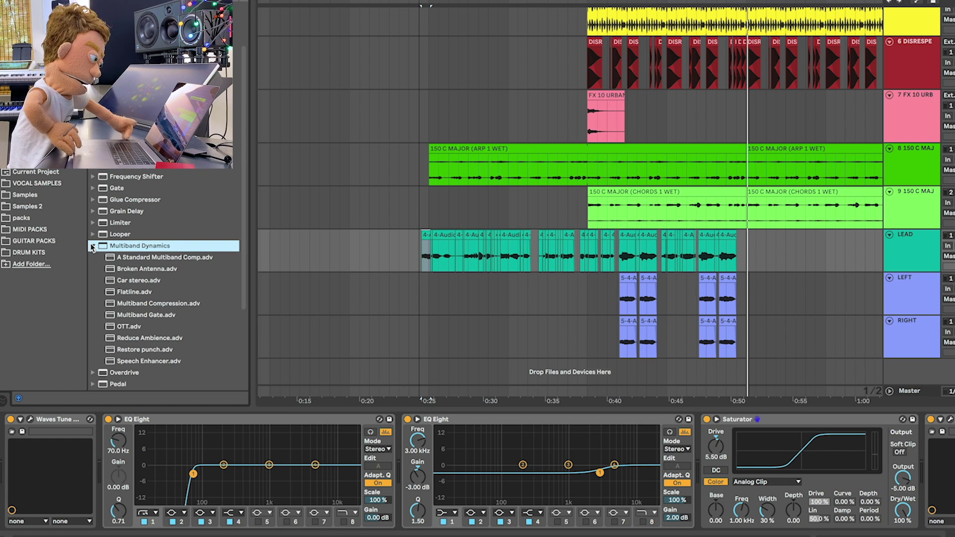
{"action": "left_click", "coordinate": [110, 327]}
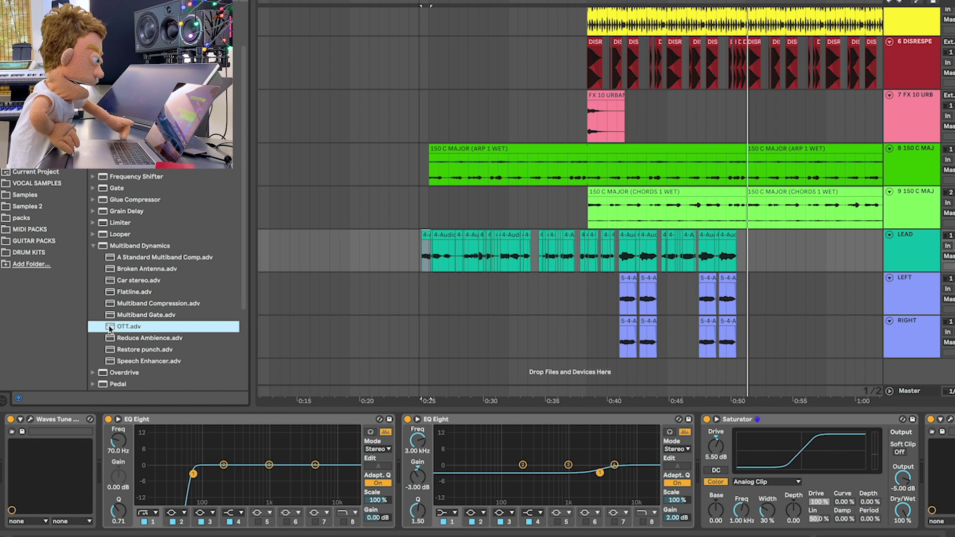
{"action": "left_click_drag", "start_coordinate": [112, 327], "coordinate": [952, 475]}
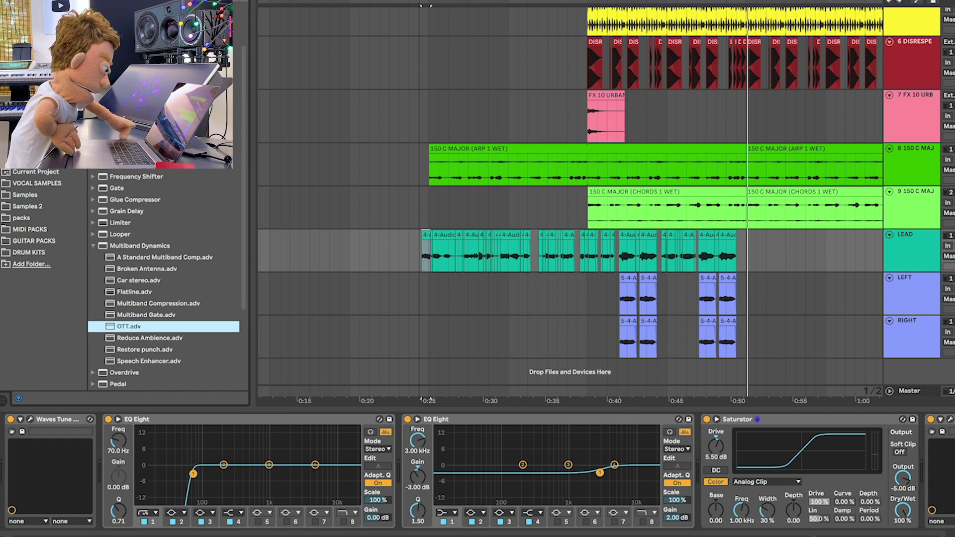
{"action": "left_click_drag", "start_coordinate": [706, 43], "coordinate": [705, 43]}
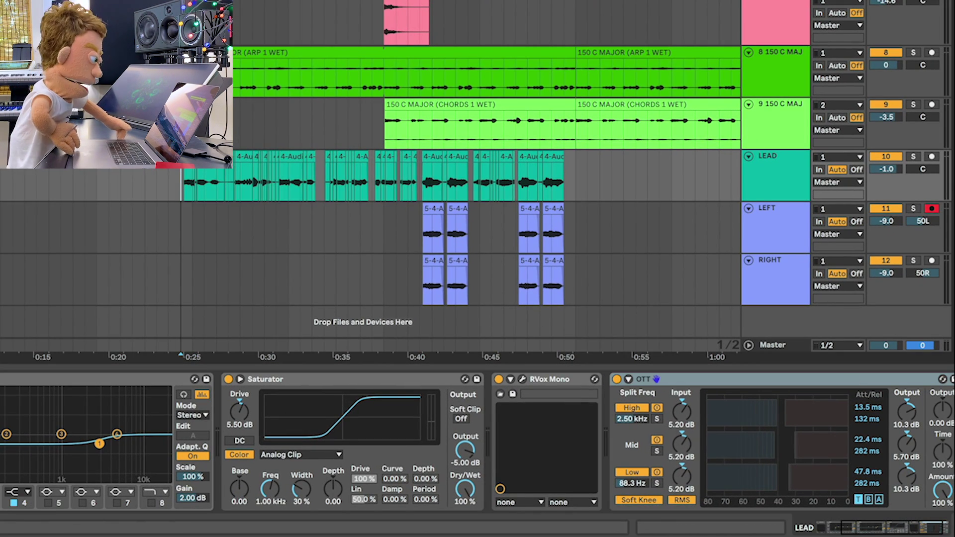
{"action": "key", "text": "space"}
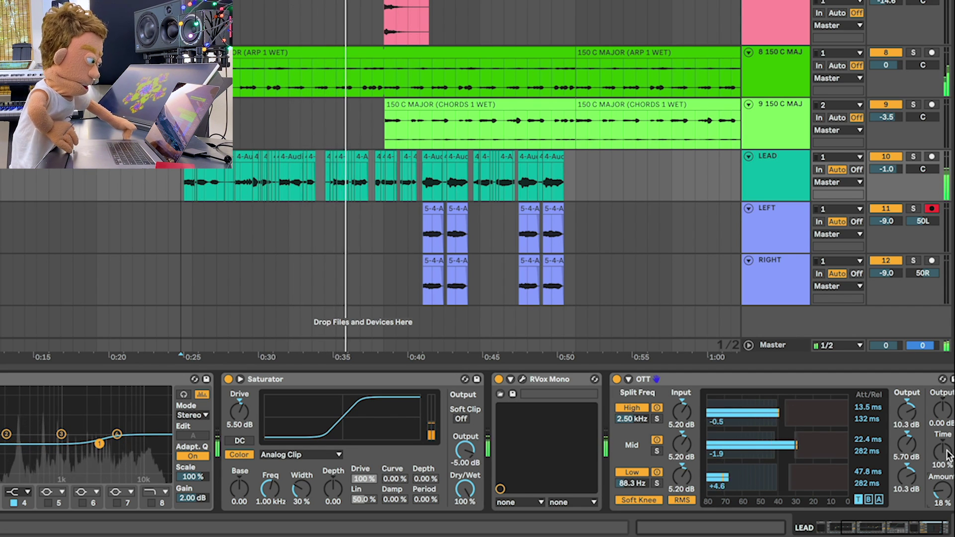
{"action": "key", "text": "space"}
{"action": "scroll", "coordinate": [948, 458], "scroll_direction": "right", "scroll_amount": 3}
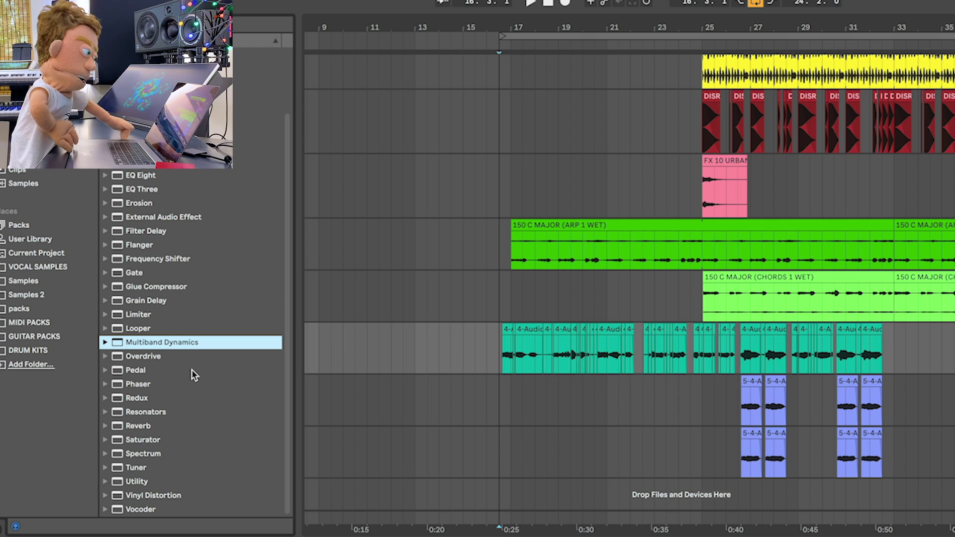
Step: Build the parallel rack with a Glue Compressor chain alongside a second empty chain
{"action": "left_click", "coordinate": [170, 289]}
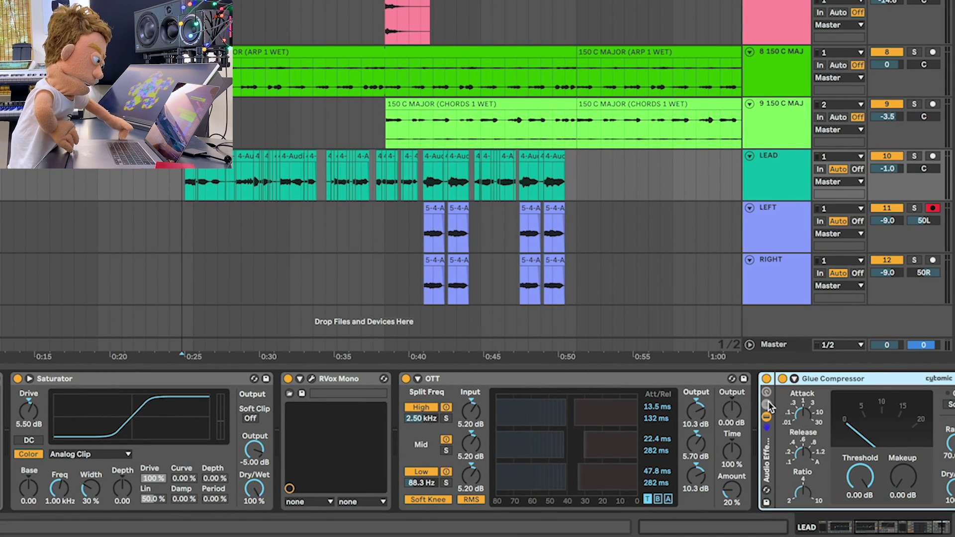
{"action": "left_click", "coordinate": [768, 401]}
{"action": "right_click", "coordinate": [793, 443]}
{"action": "left_click", "coordinate": [804, 447]}
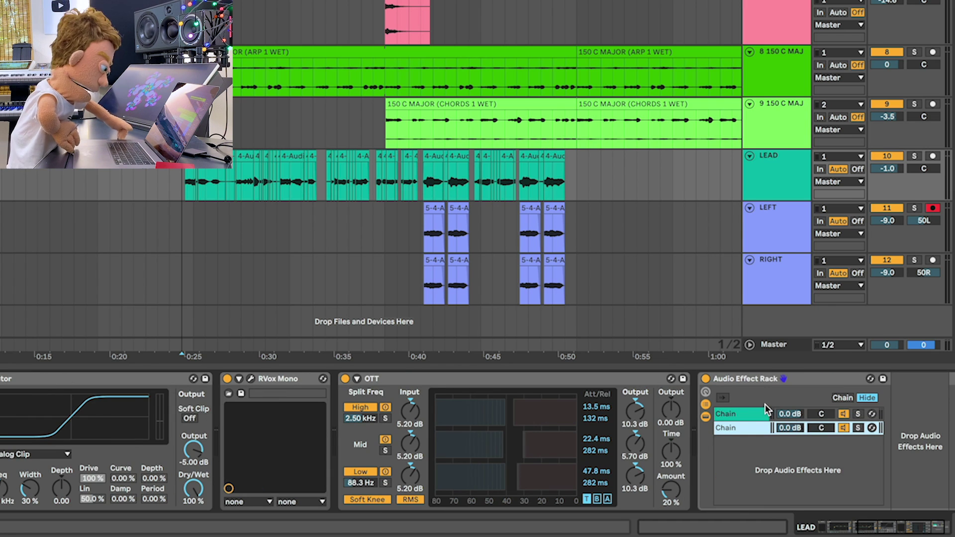
{"action": "left_click", "coordinate": [747, 413]}
{"action": "scroll", "coordinate": [828, 413], "scroll_direction": "left", "scroll_amount": 1}
{"action": "scroll", "coordinate": [828, 413], "scroll_direction": "right", "scroll_amount": 5}
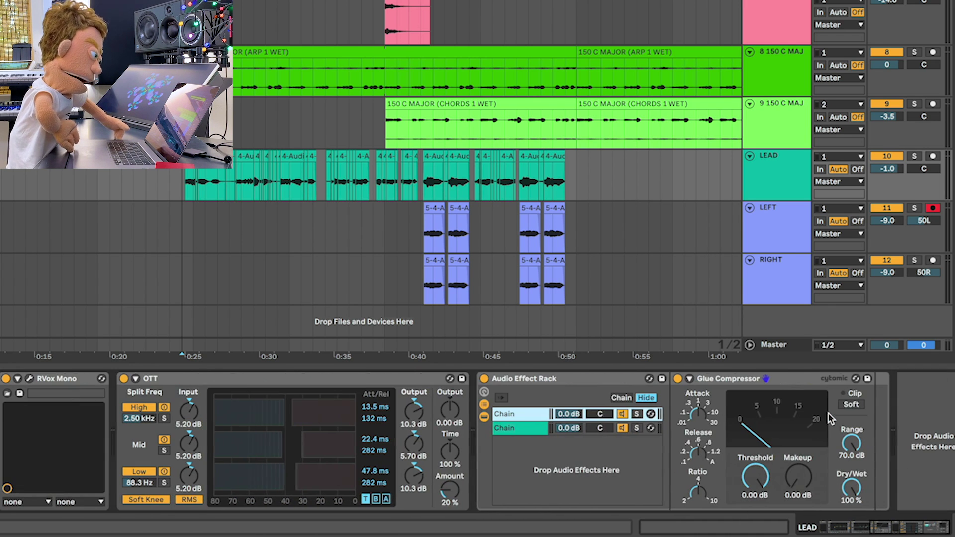
Step: Adjust the Glue Compressor's attack, lower its threshold to -40 dB, and A/B the rack
{"action": "left_click", "coordinate": [709, 419]}
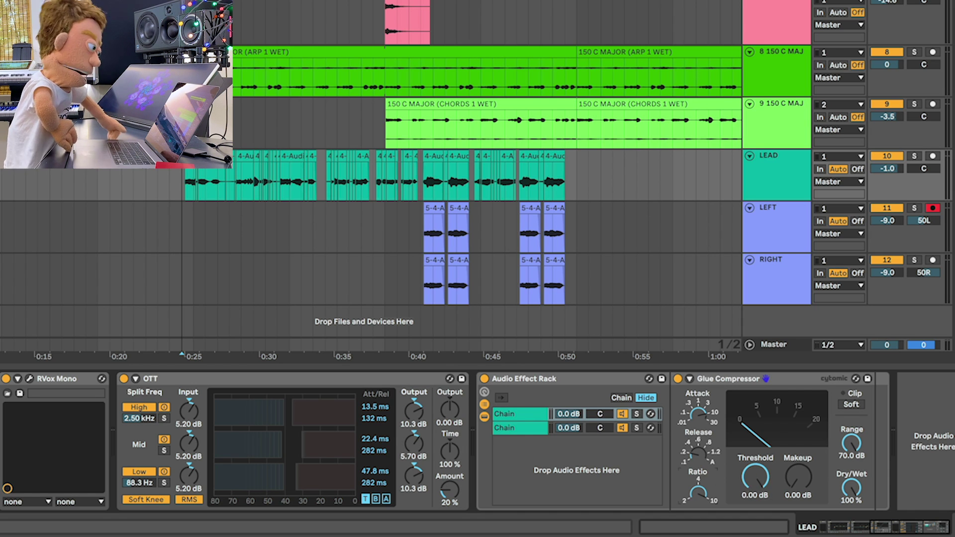
{"action": "key", "text": "space"}
{"action": "left_click_drag", "start_coordinate": [762, 479], "coordinate": [762, 532]}
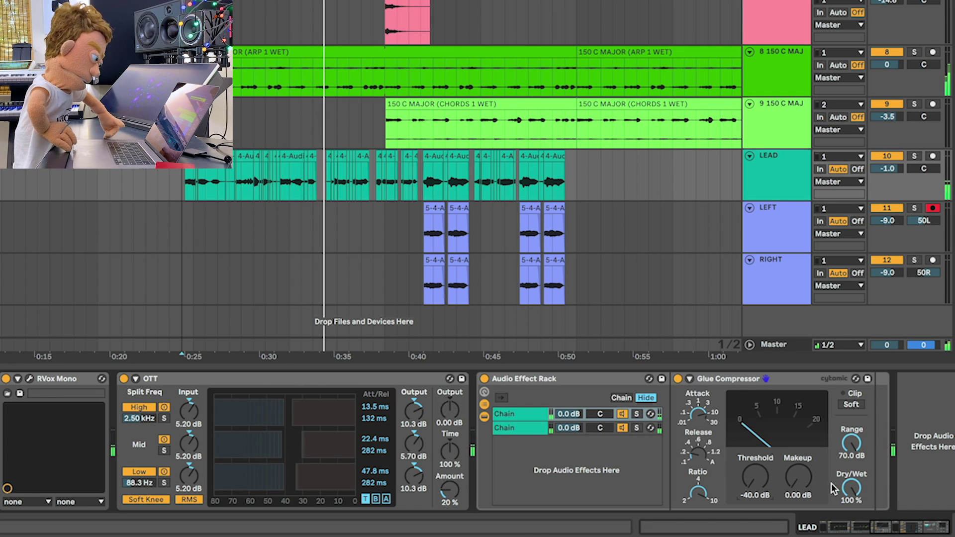
{"action": "left_click", "coordinate": [484, 379]}
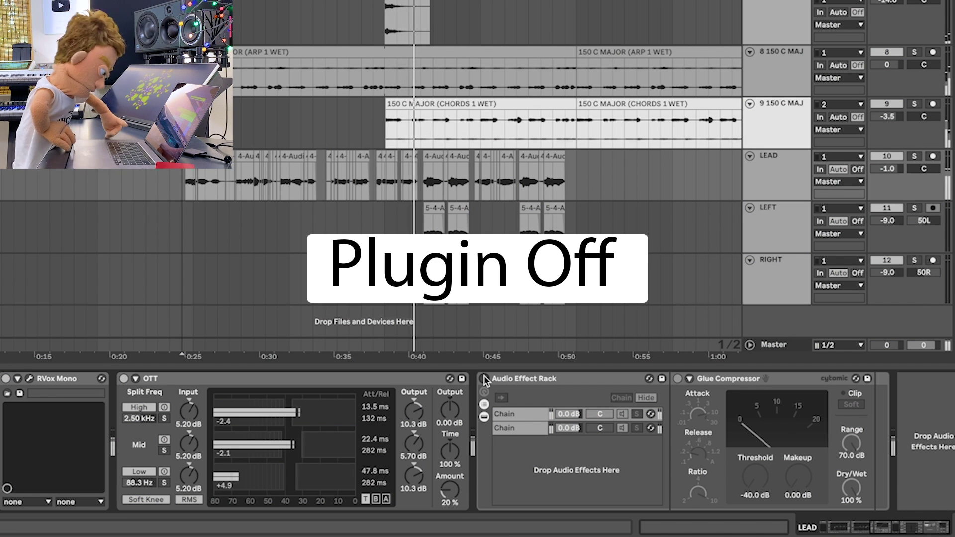
{"action": "left_click", "coordinate": [484, 380]}
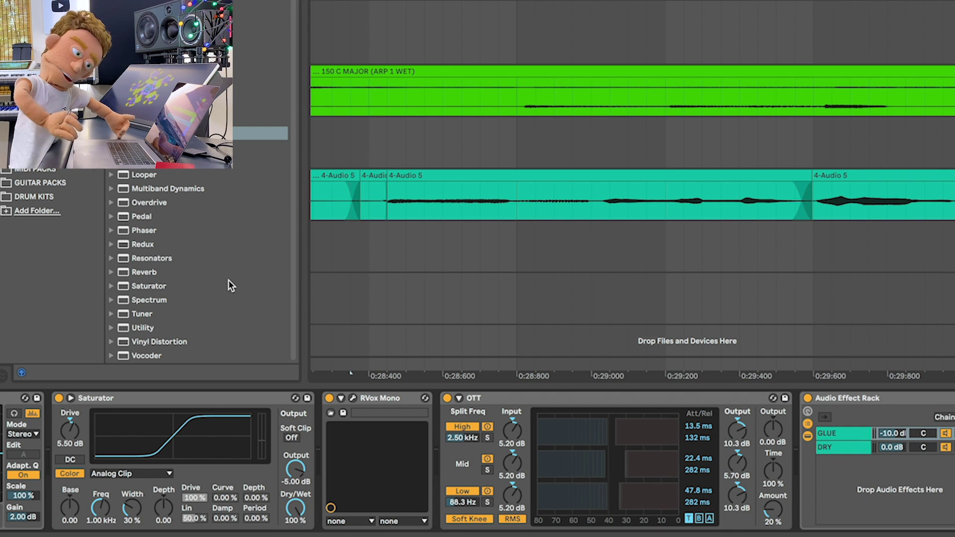
Step: Add Reverb in a new rack chain after the glue rack and name the chain REVERB
{"action": "left_click", "coordinate": [143, 273]}
{"action": "left_click_drag", "start_coordinate": [143, 273], "coordinate": [951, 429]}
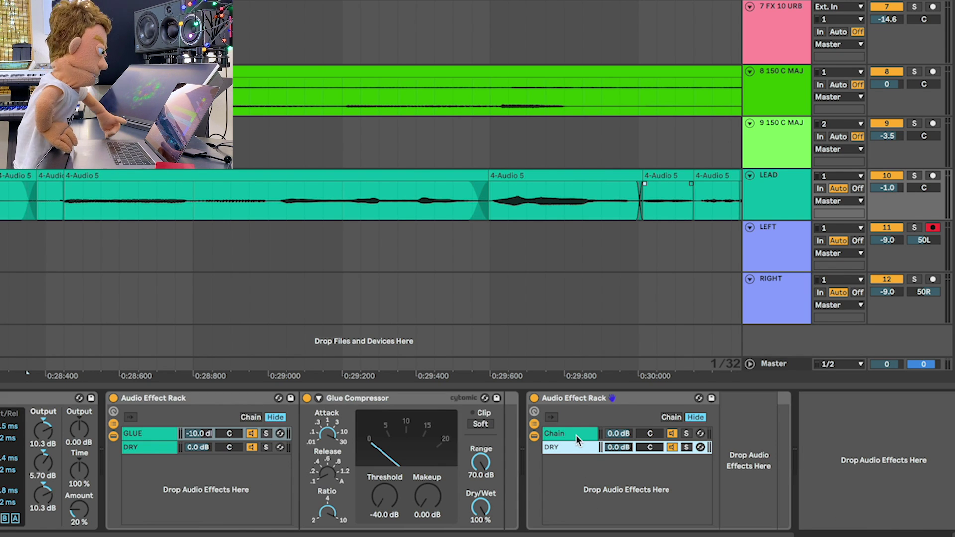
{"action": "key", "text": "Return"}
{"action": "type", "text": "REVERB"}
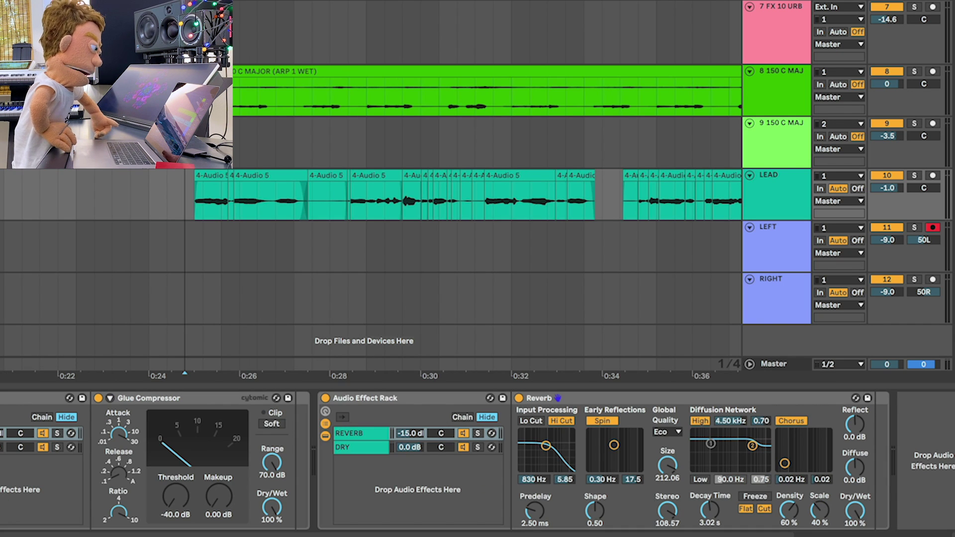
Step: Put Utility ahead of the Reverb and audition the lead vocal from its first clip
{"action": "left_click_drag", "start_coordinate": [178, 398], "coordinate": [518, 440]}
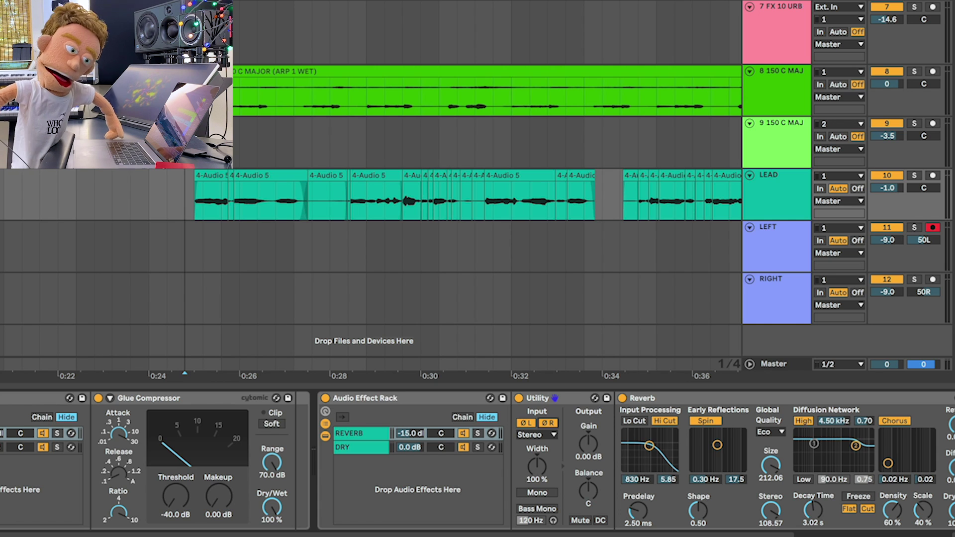
{"action": "left_click", "coordinate": [189, 209]}
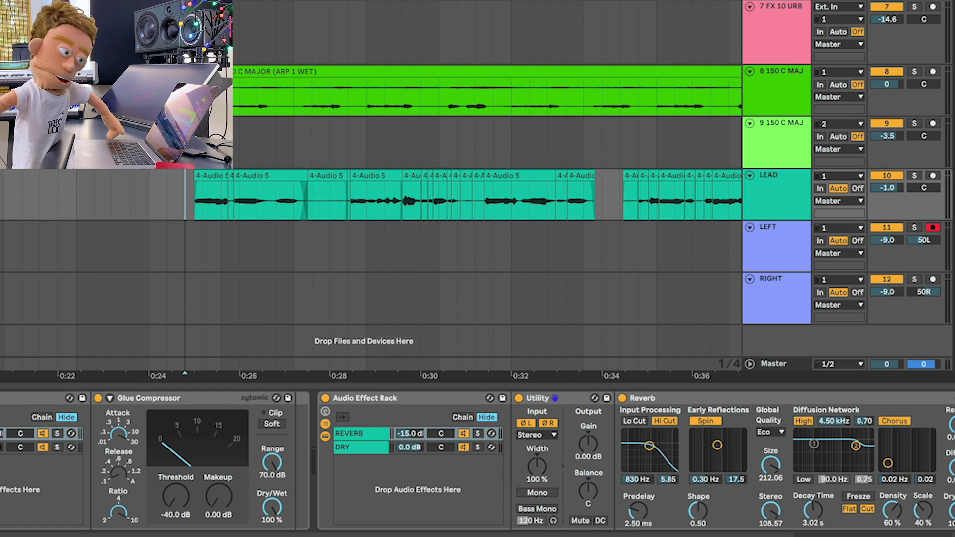
{"action": "key", "text": "space"}
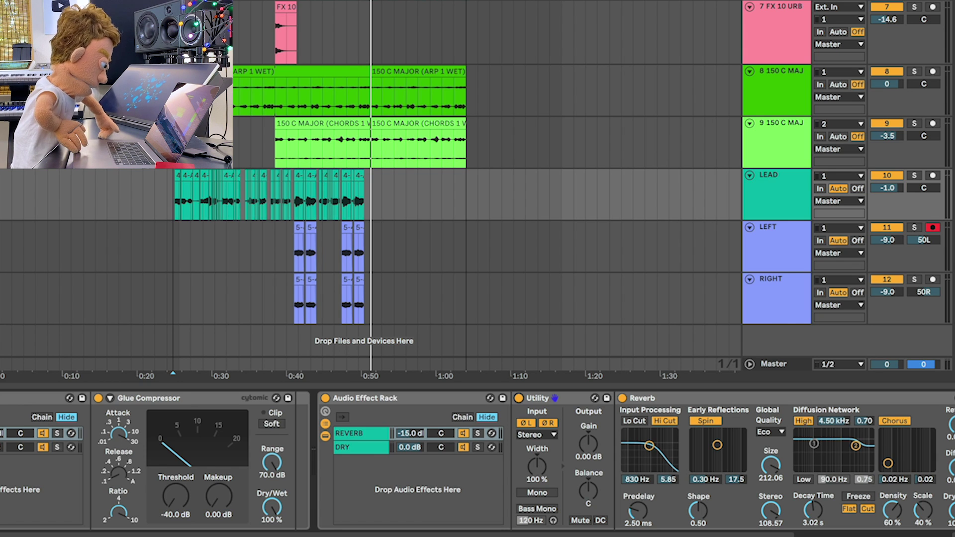
Step: Add Echo as a new chain in the lead's reverb rack and raise its low-pass filter during playback
{"action": "left_click_drag", "start_coordinate": [1, 248], "coordinate": [382, 487]}
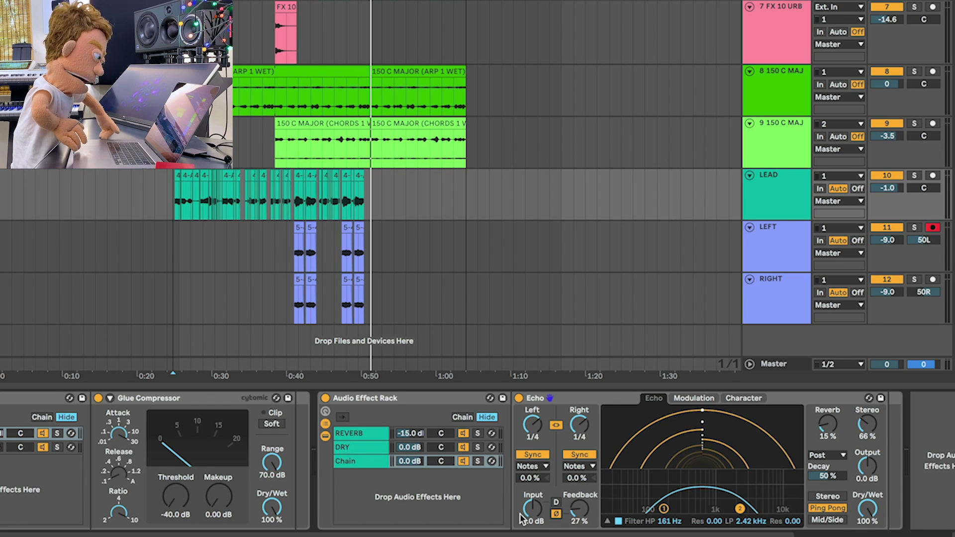
{"action": "left_click", "coordinate": [167, 185]}
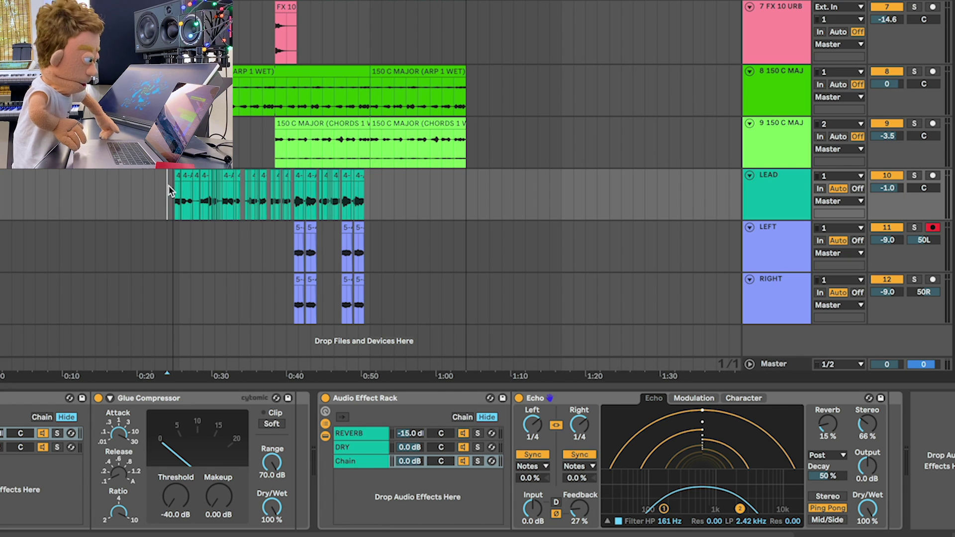
{"action": "key", "text": "space"}
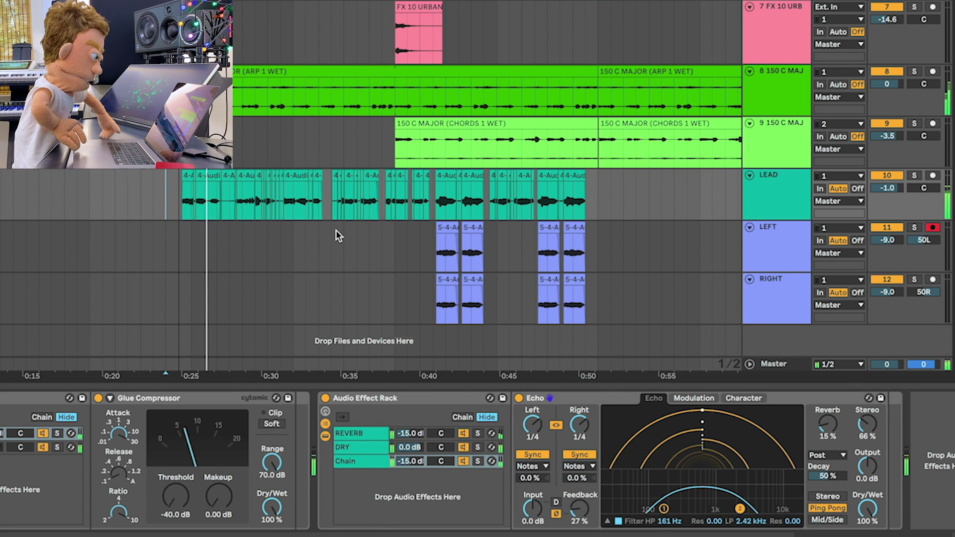
{"action": "mouse_move", "coordinate": [739, 509]}
{"action": "left_mouse_down"}
{"action": "mouse_move", "coordinate": [764, 509]}
{"action": "mouse_move", "coordinate": [752, 509]}
{"action": "left_mouse_up"}
Step: Set the Echo chain to -20.5 dB and the REVERB chain to -16 dB, then stop playback
{"action": "left_click_drag", "start_coordinate": [411, 462], "coordinate": [410, 485]}
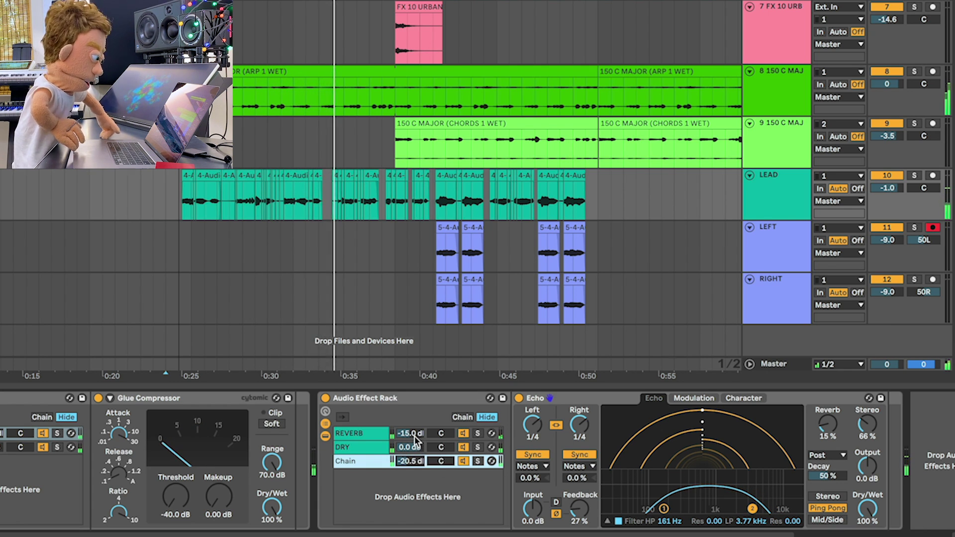
{"action": "left_click_drag", "start_coordinate": [411, 433], "coordinate": [417, 434]}
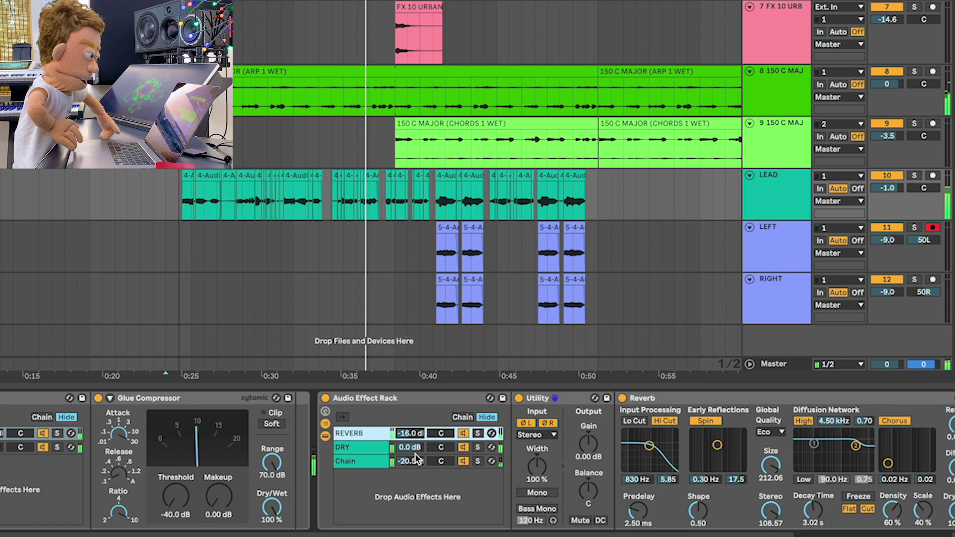
{"action": "key", "text": "minus"}
{"action": "key", "text": "space"}
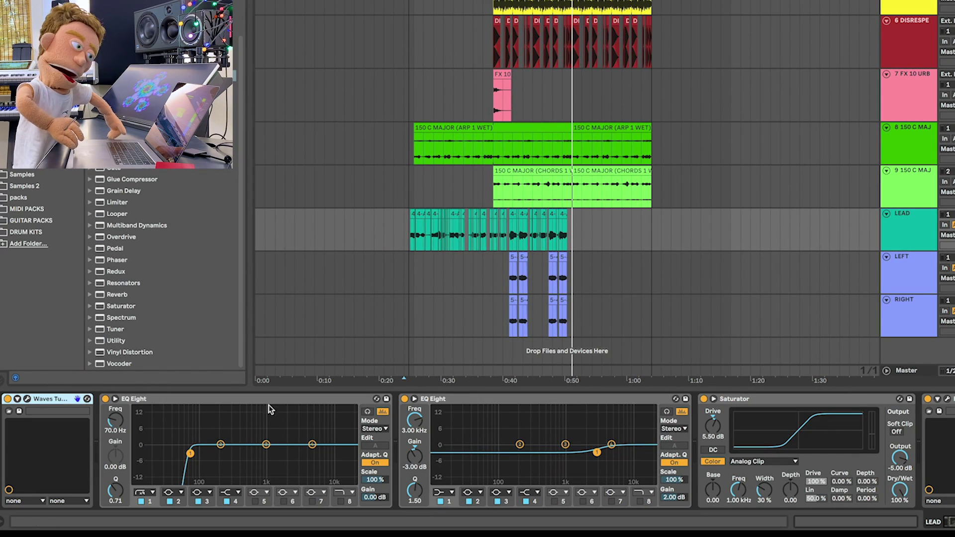
Step: Raise the EQ Eight low-cut frequency on the RIGHT and LEFT double vocals
{"action": "left_click", "coordinate": [256, 404]}
{"action": "scroll", "coordinate": [258, 404], "scroll_direction": "right", "scroll_amount": 15}
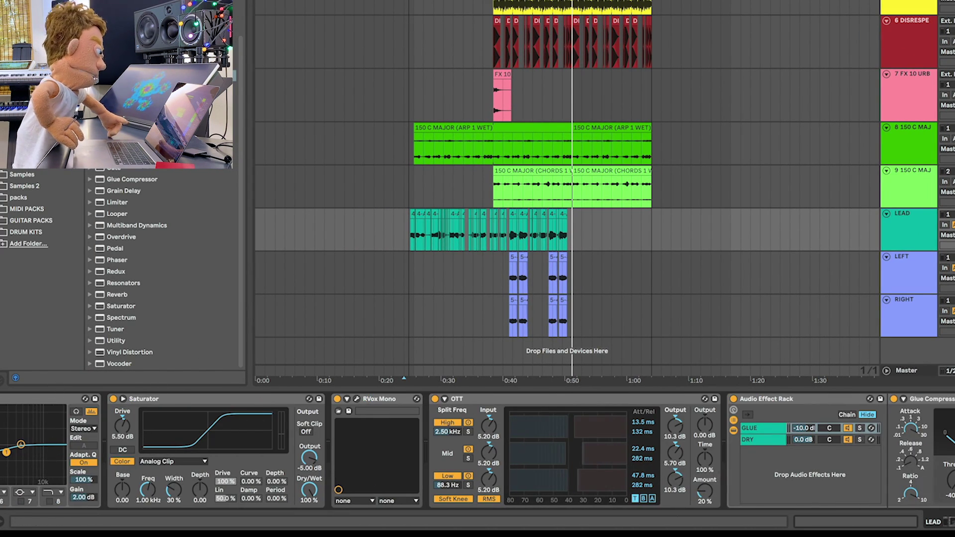
{"action": "scroll", "coordinate": [868, 426], "scroll_direction": "right", "scroll_amount": 10}
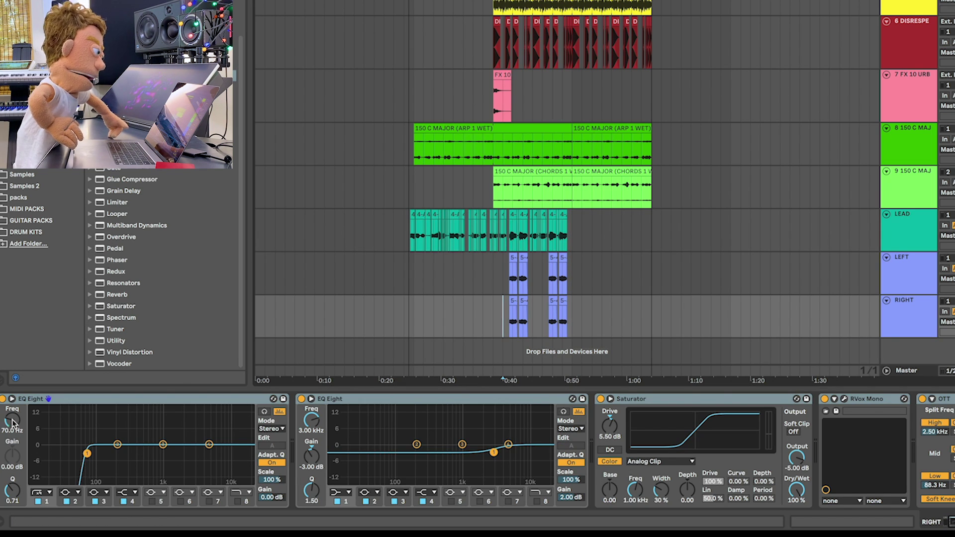
{"action": "left_click_drag", "start_coordinate": [11, 423], "coordinate": [12, 413]}
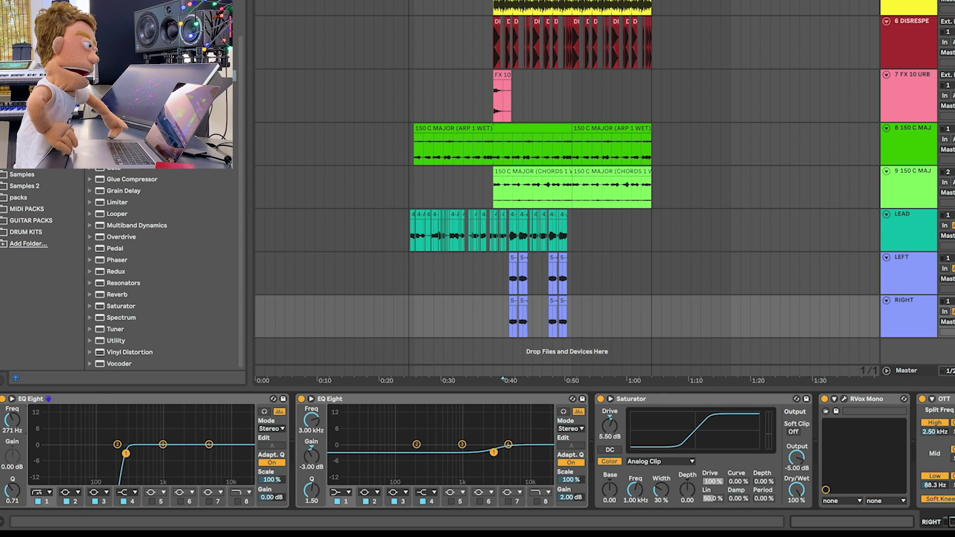
{"action": "left_click", "coordinate": [497, 286]}
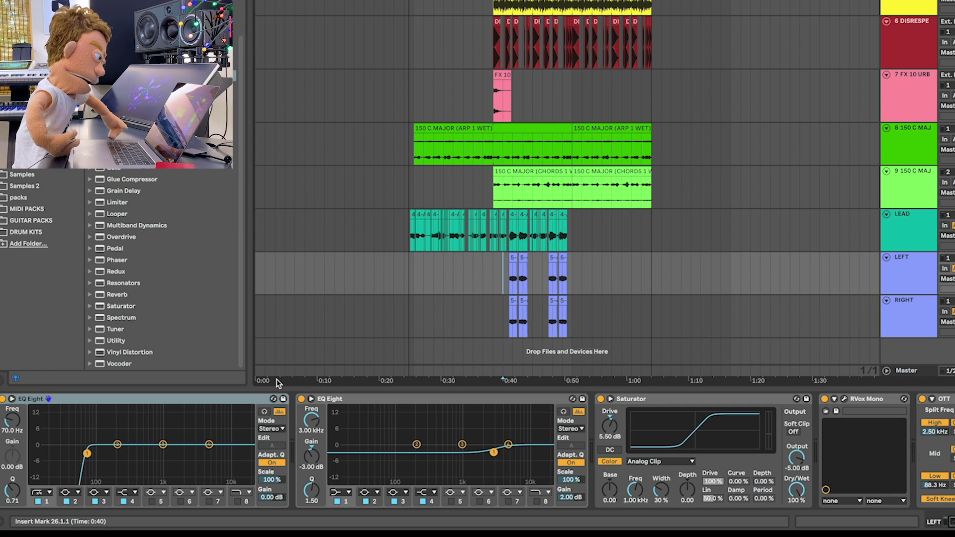
{"action": "left_click_drag", "start_coordinate": [12, 423], "coordinate": [11, 421]}
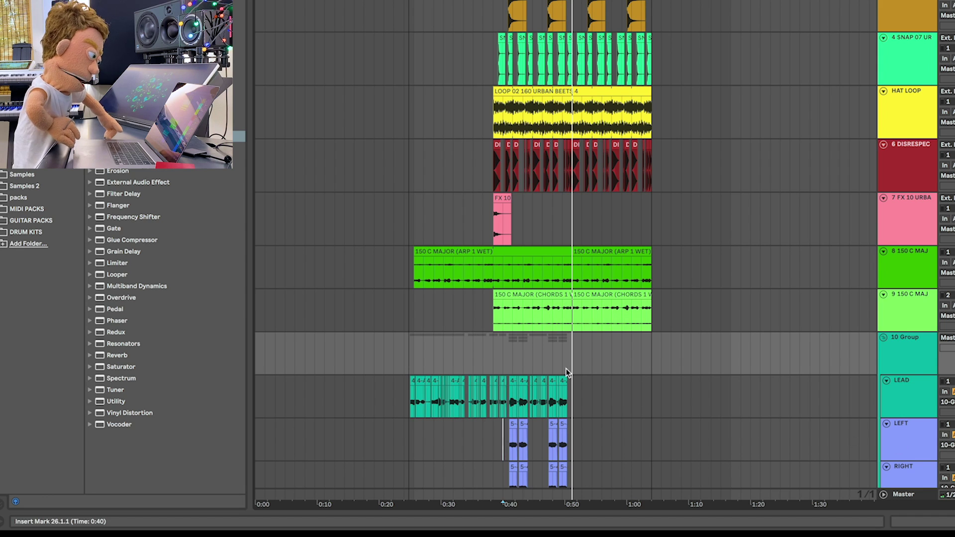
Step: Give the VOCAL group track a dark colour and drop the OTT preset onto it
{"action": "scroll", "coordinate": [494, 348], "scroll_direction": "up", "scroll_amount": 1}
{"action": "scroll", "coordinate": [646, 353], "scroll_direction": "down", "scroll_amount": 3}
{"action": "right_click", "coordinate": [915, 312]}
{"action": "left_click", "coordinate": [951, 489]}
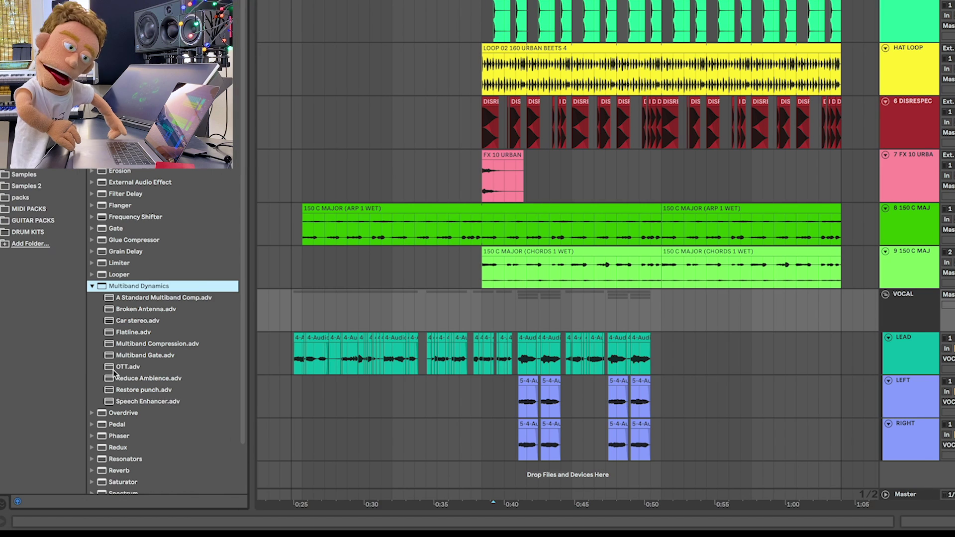
{"action": "left_click_drag", "start_coordinate": [128, 366], "coordinate": [588, 372]}
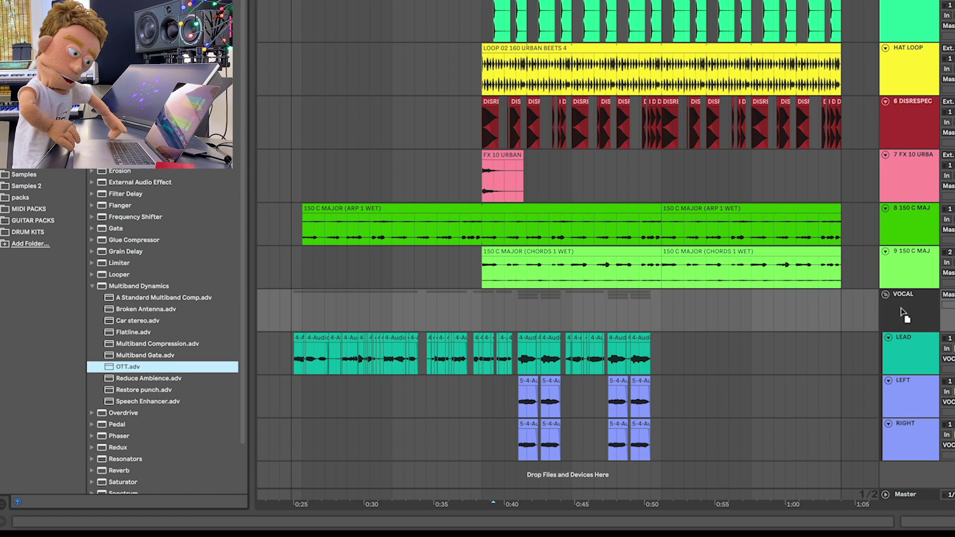
{"action": "left_click_drag", "start_coordinate": [902, 315], "coordinate": [910, 319]}
Step: Bring the VOCAL bus OTT amount up to about 10% after A/B bypass comparison, then hide the device view
{"action": "left_click_drag", "start_coordinate": [285, 486], "coordinate": [285, 517]}
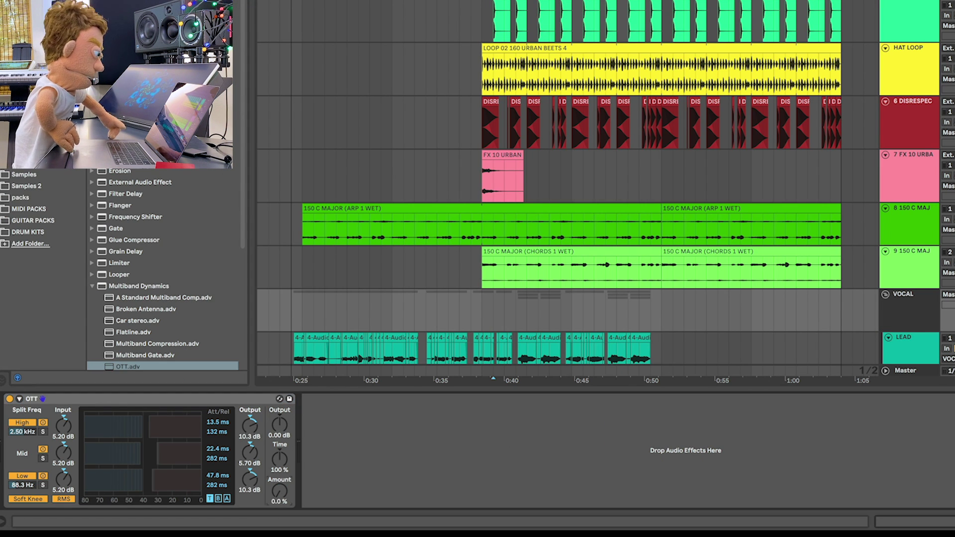
{"action": "left_click", "coordinate": [301, 308]}
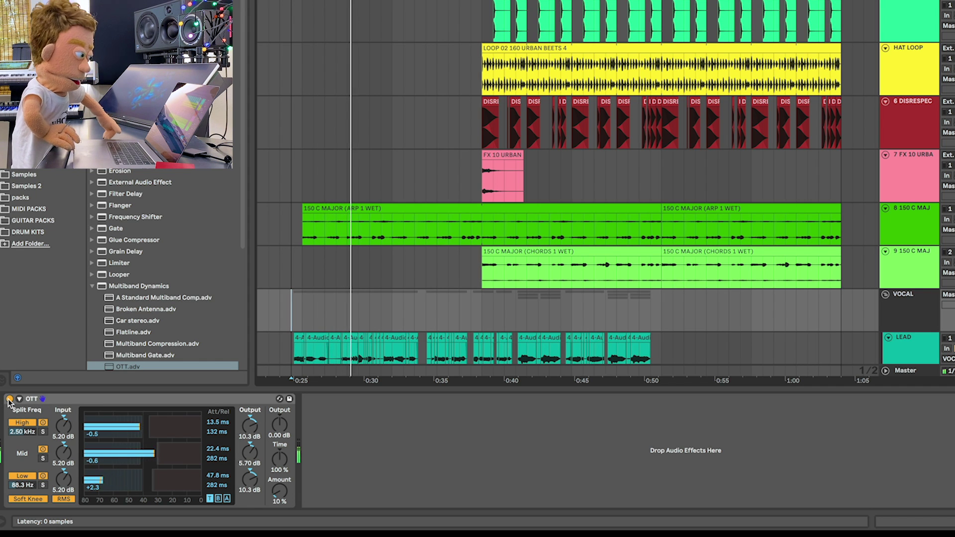
{"action": "left_click", "coordinate": [9, 399]}
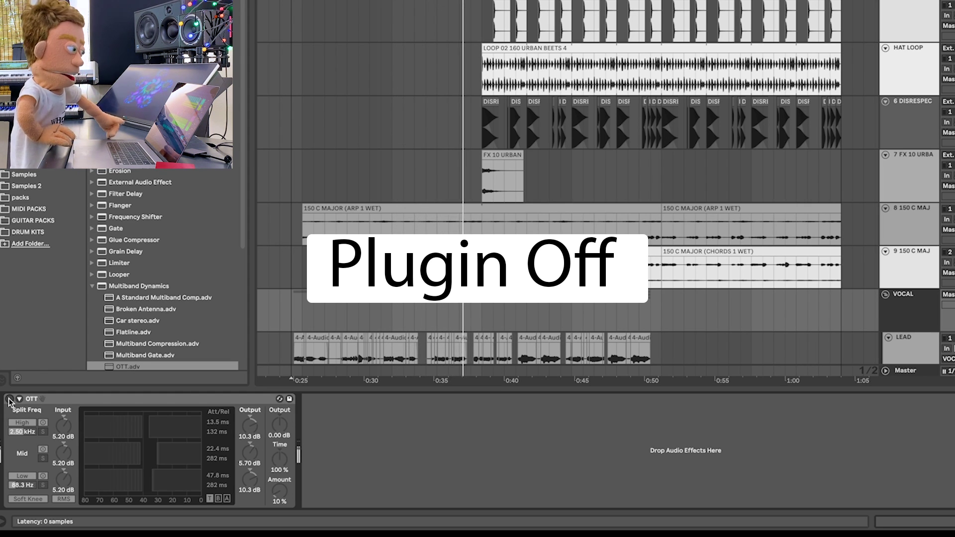
{"action": "left_click", "coordinate": [9, 400]}
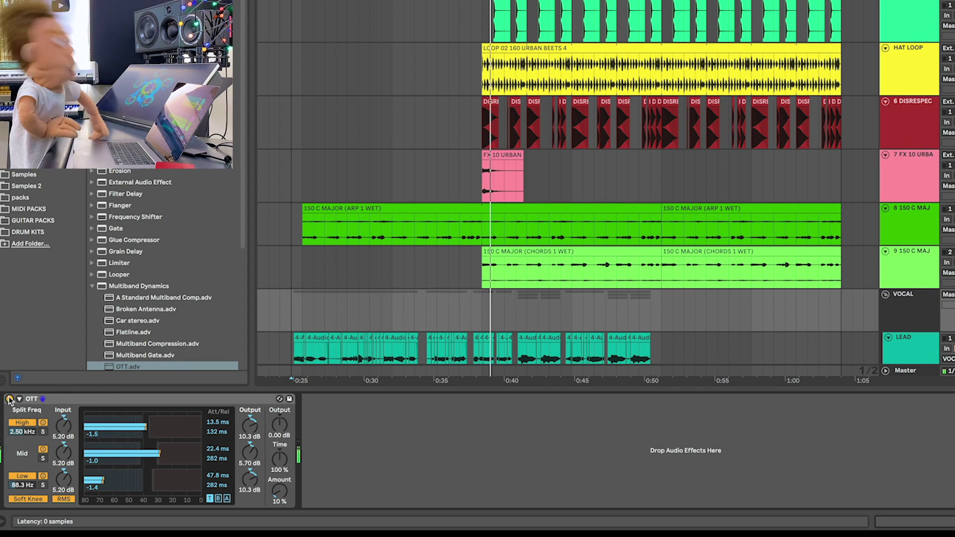
{"action": "left_click_drag", "start_coordinate": [279, 491], "coordinate": [279, 491]}
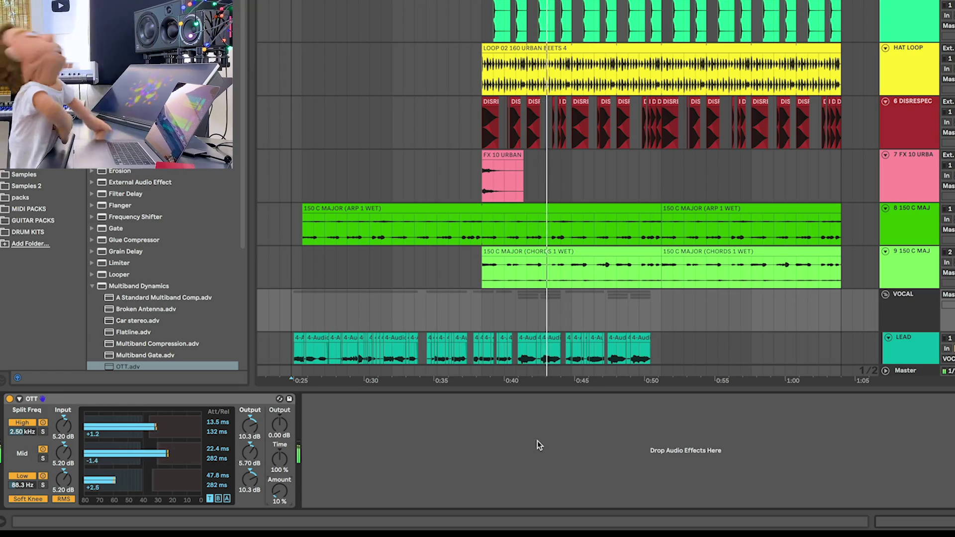
{"action": "key", "text": "super+alt+l"}
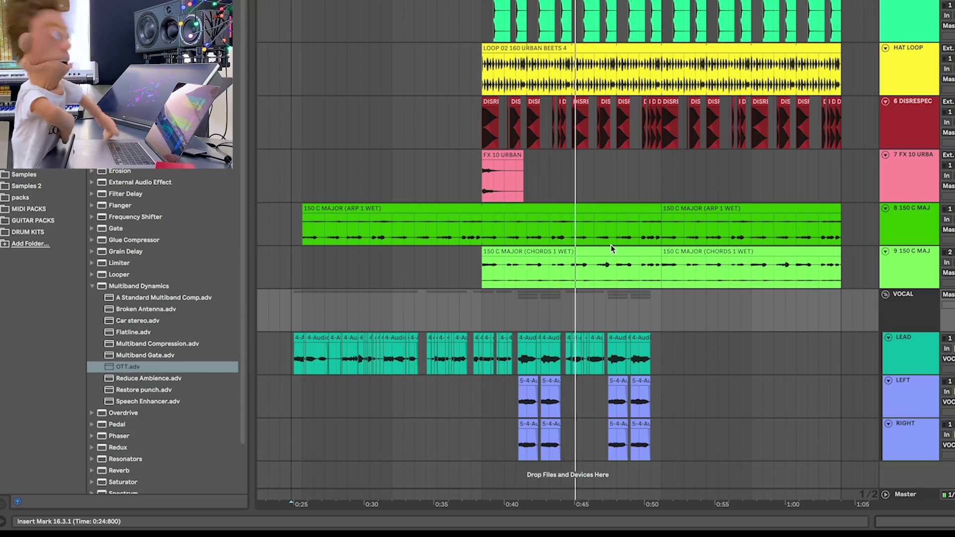